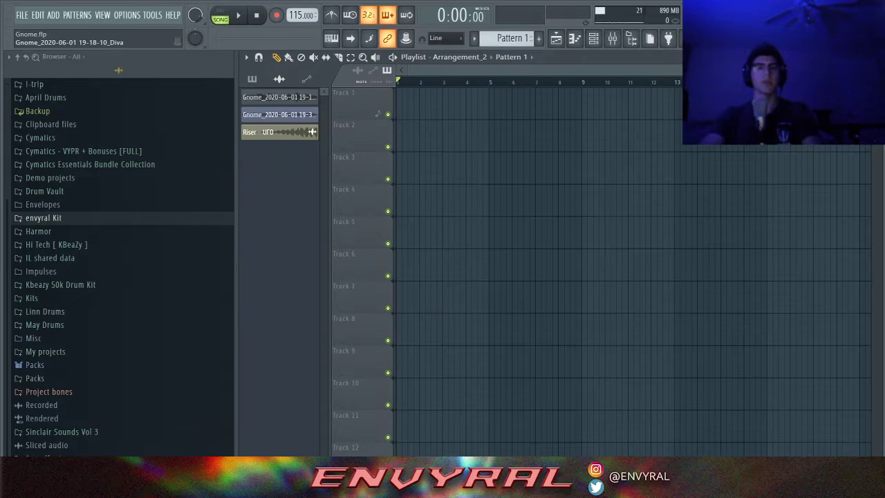
Place the Gnome 19-33-05 melody audio clip at bar 1 of Track 1 and play it back
left_click_drag(279, 115, 401, 105)
left_click(238, 15)
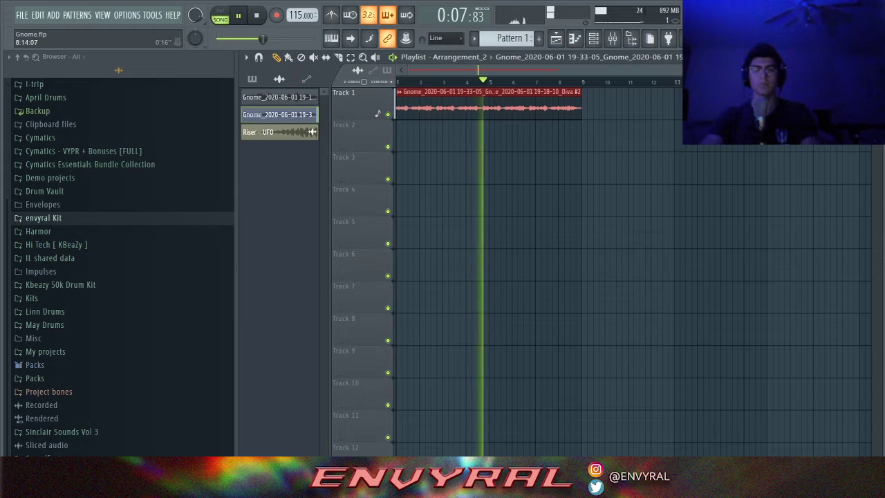
key("space")
Place the clap pattern at bar 1 of Track 2 and play it against the melody in the piano roll
left_click(251, 78)
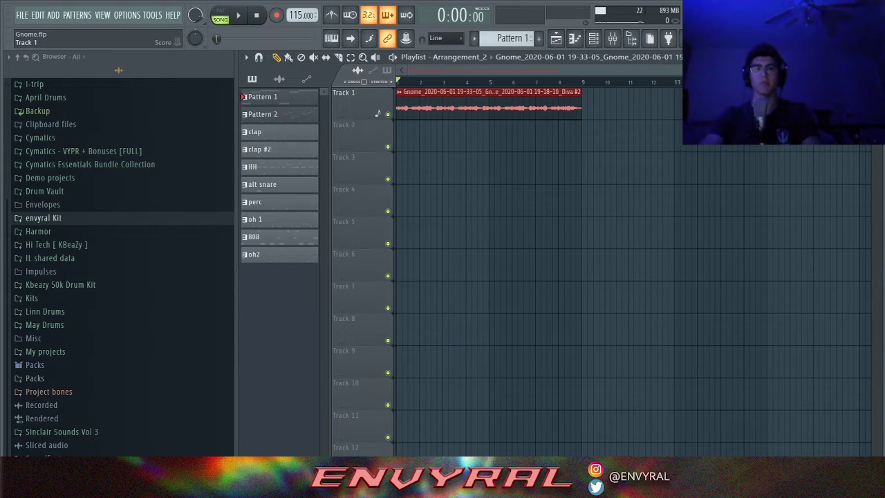
left_click_drag(259, 131, 408, 128)
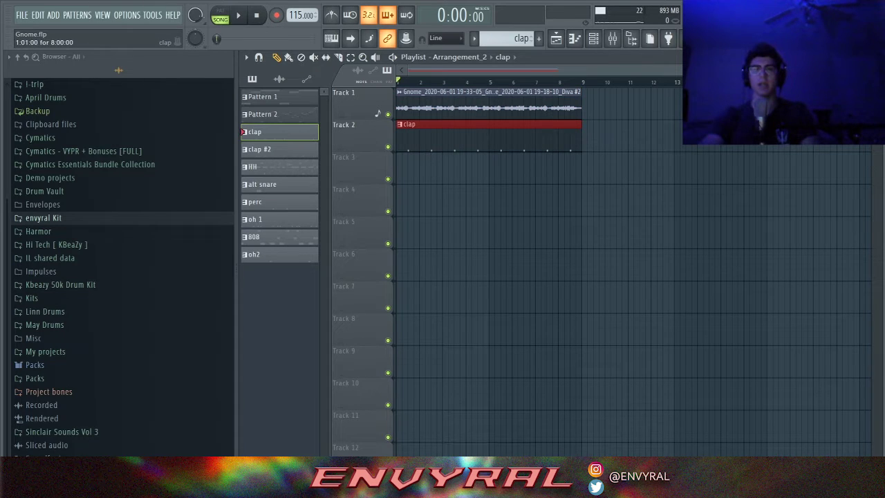
double_click(407, 127)
key("space")
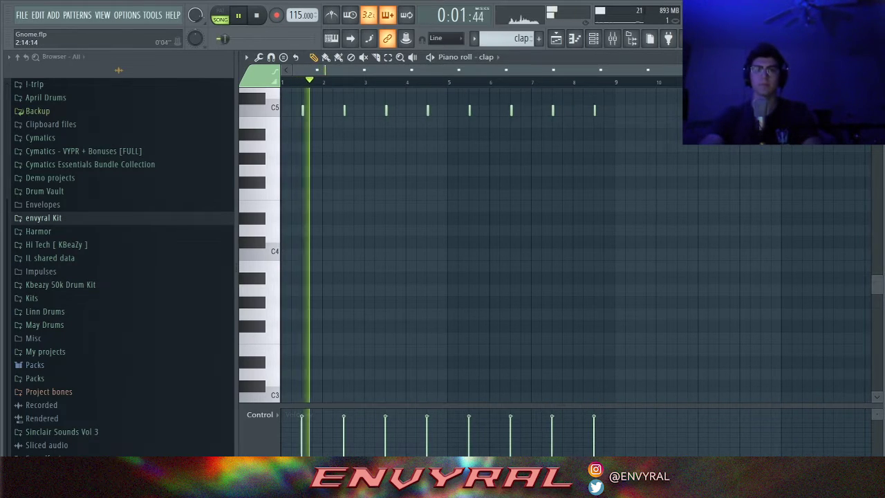
scroll(573, 242, "up", 2)
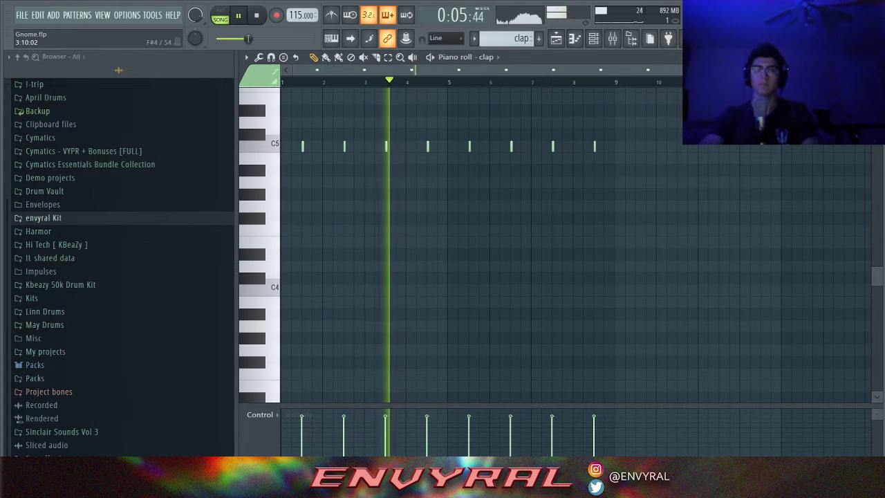
key("space")
Place the 808 pattern at bar 1 of Track 3 and open its notes in the piano roll
left_click(556, 38)
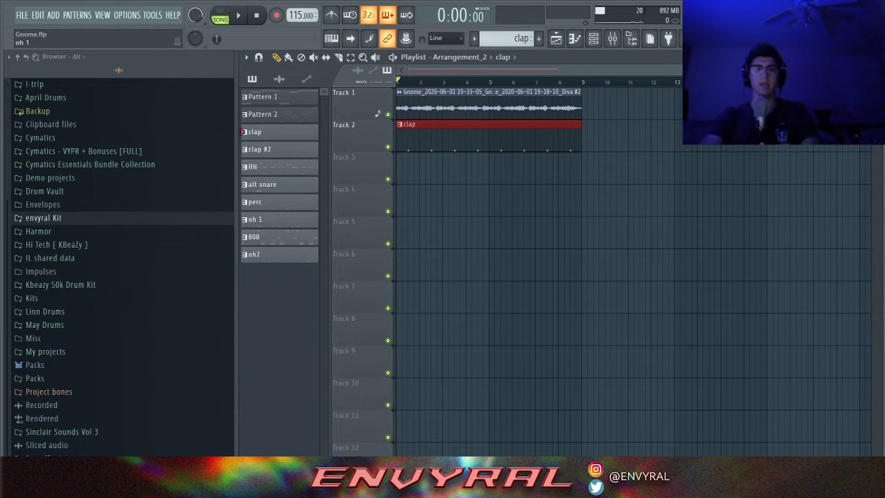
left_click_drag(254, 236, 401, 159)
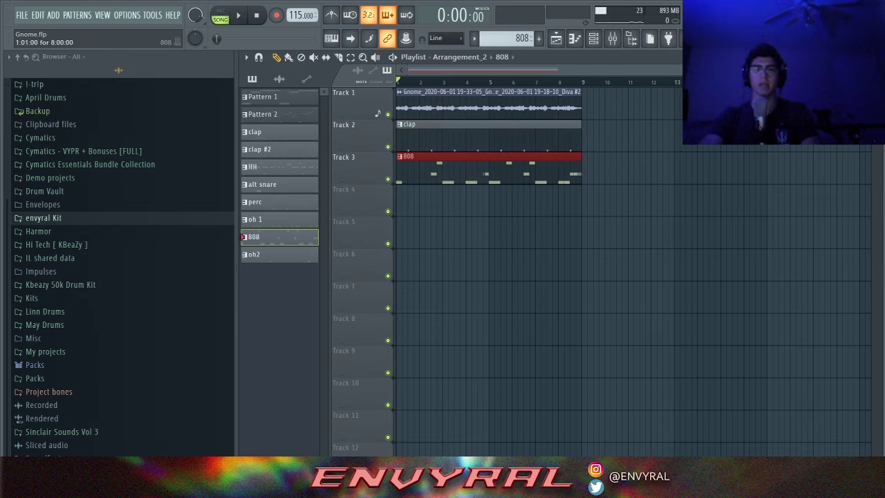
double_click(477, 166)
scroll(551, 99, "left", 2)
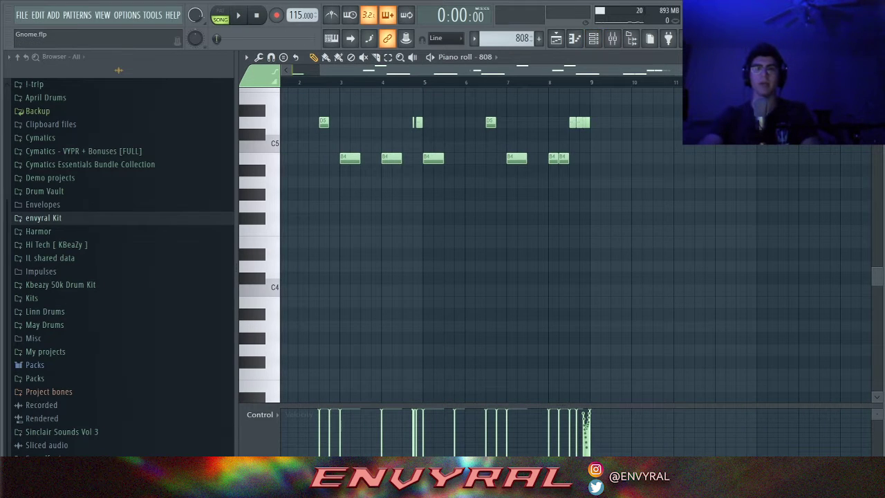
scroll(573, 234, "left", 1)
Inspect the 808 channel's sample and sampler settings from the channel rack, and return to its piano roll
left_click(593, 38)
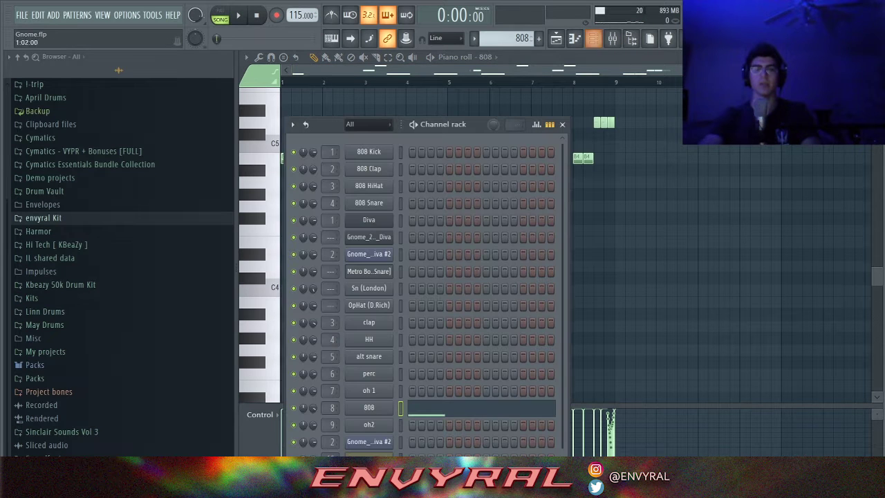
left_click(368, 407)
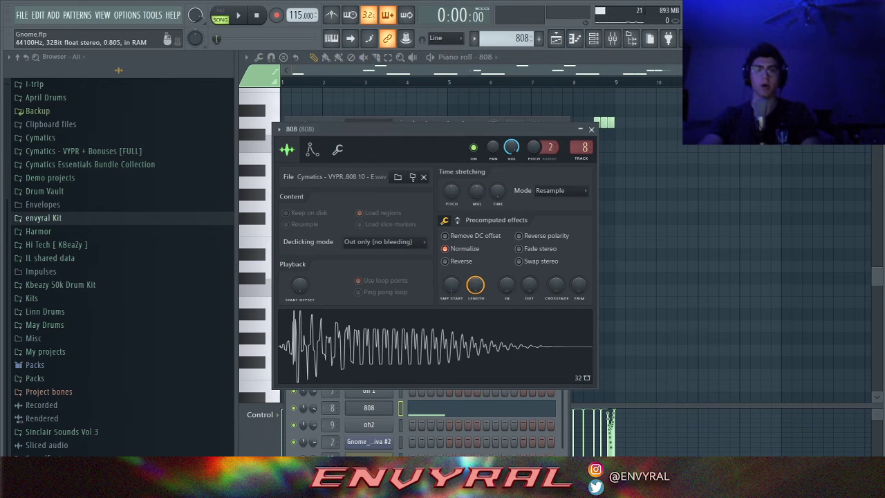
left_click(541, 82)
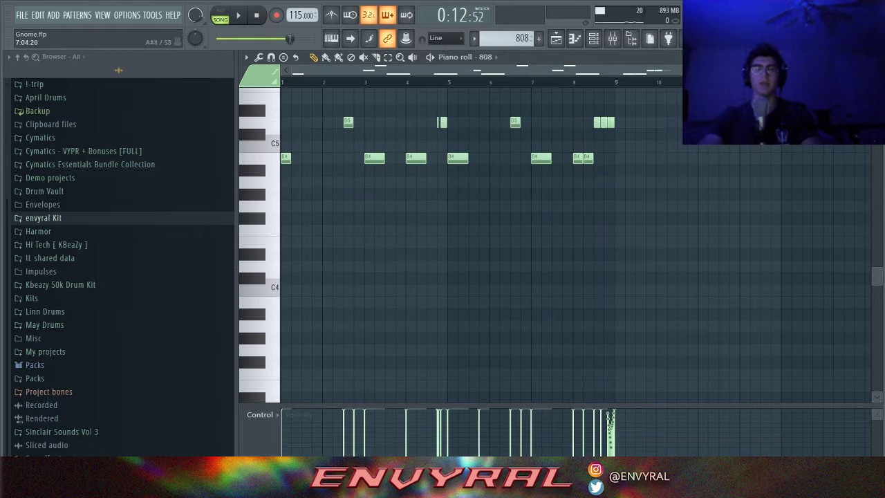
Nudge all the 808 notes slightly with snapping set to none, and restore snapping to Line
scroll(480, 242, "up", 2, "ctrl")
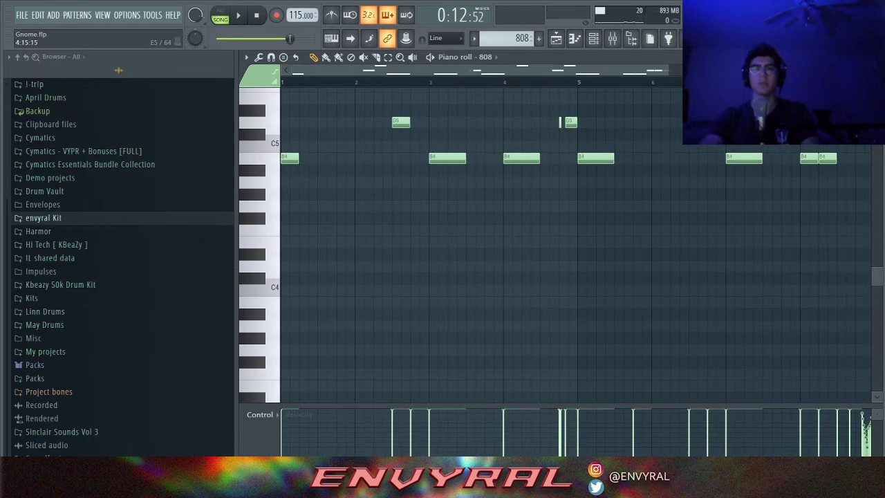
key("ctrl+a")
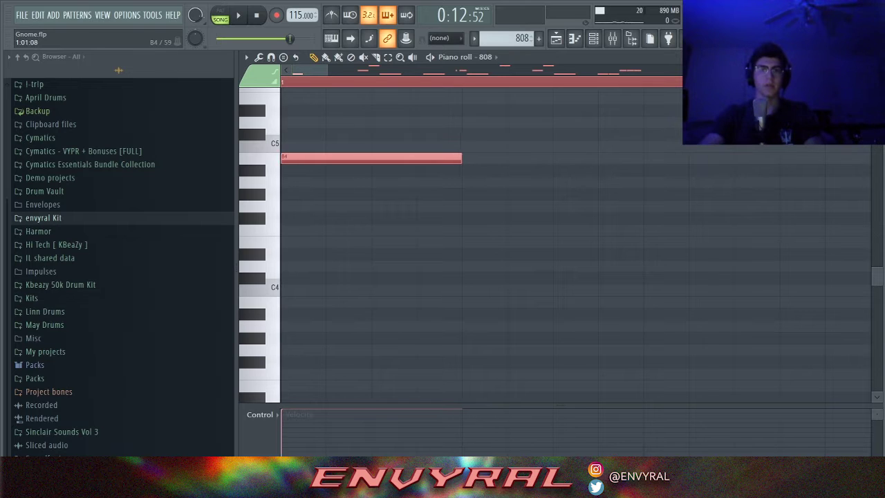
left_click_drag(296, 158, 293, 158)
scroll(331, 207, "down", 6, "ctrl")
left_click(444, 39)
left_click(438, 50)
left_click(434, 98, "ctrl")
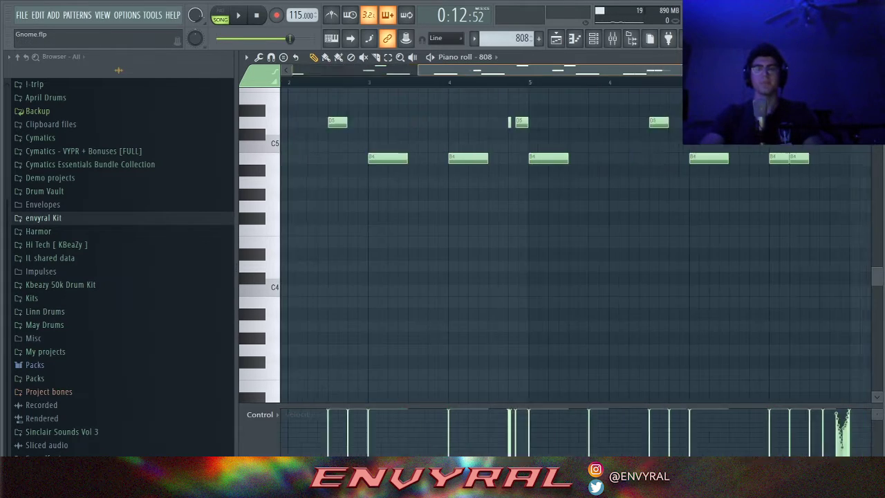
Play the 808 pattern from bar 1 through bar 8, following its notes in the piano roll
left_click_drag(638, 70, 829, 70)
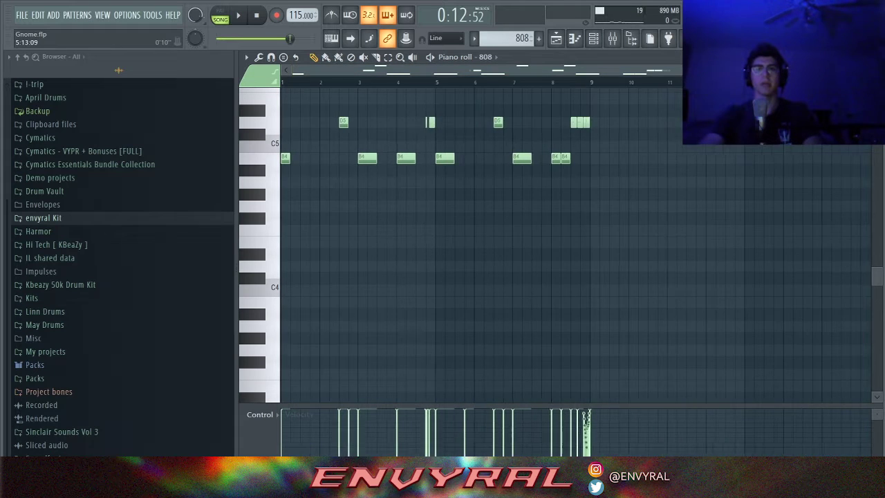
scroll(580, 242, "up", 3)
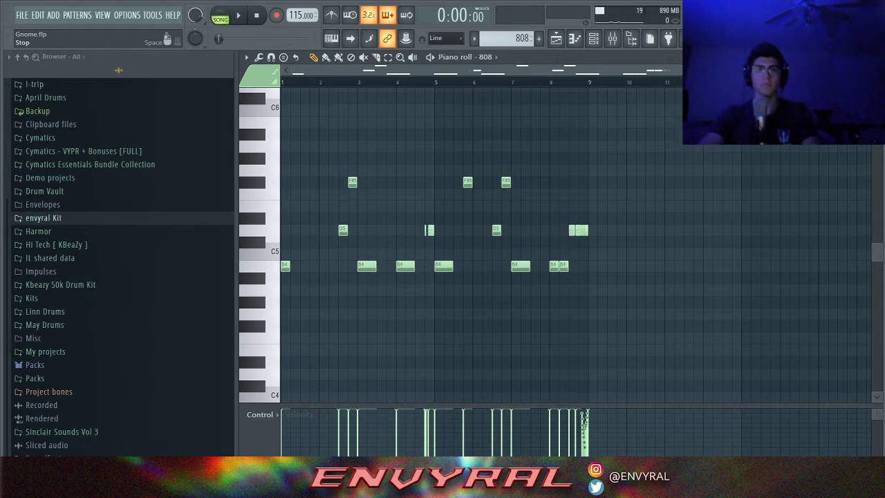
key("space")
scroll(450, 207, "up", 3, "ctrl")
scroll(451, 207, "down", 1)
scroll(583, 108, "down", 1, "ctrl")
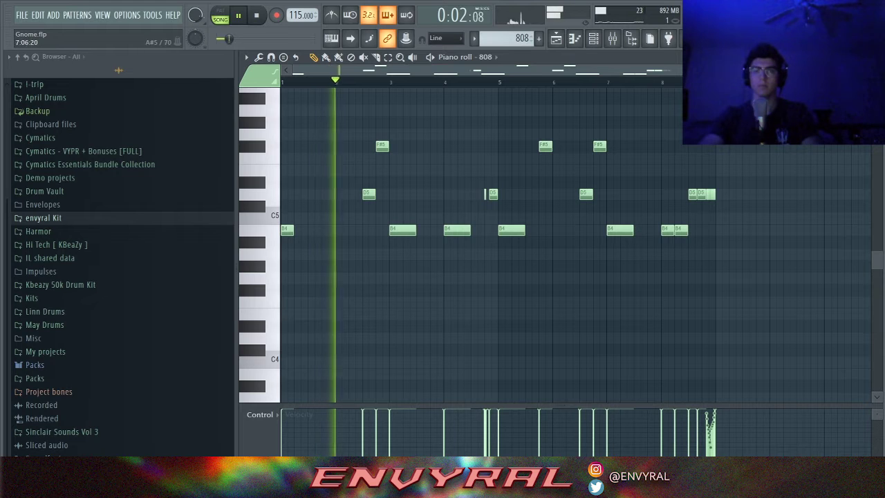
left_click_drag(784, 69, 580, 69)
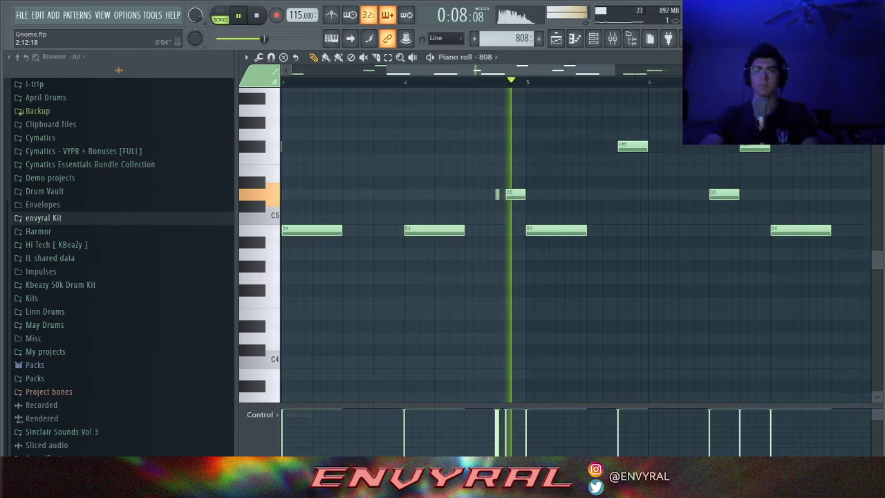
left_click_drag(476, 70, 579, 69)
mouse_move(747, 70)
left_mouse_down()
mouse_move(689, 70)
mouse_move(749, 70)
left_mouse_up()
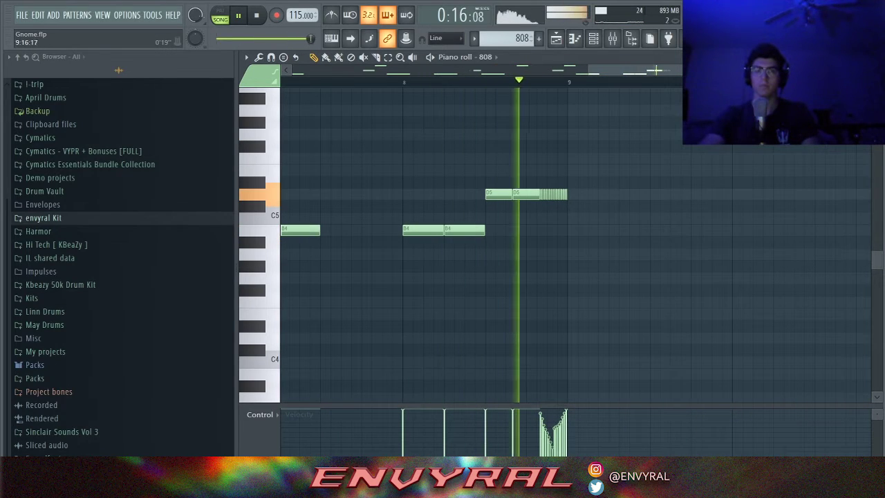
key("space")
Set snapping to 1/6 beat and play the fast D5 roll at the end of bar 8
left_click(445, 38)
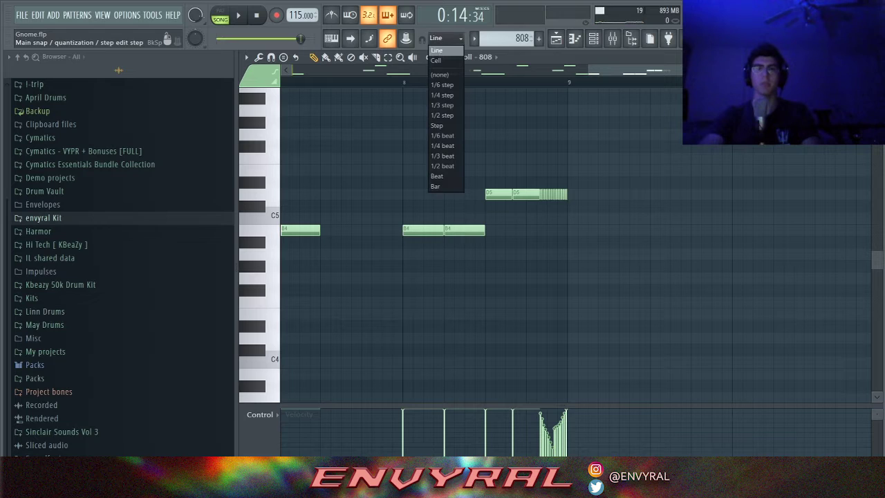
left_click(442, 135)
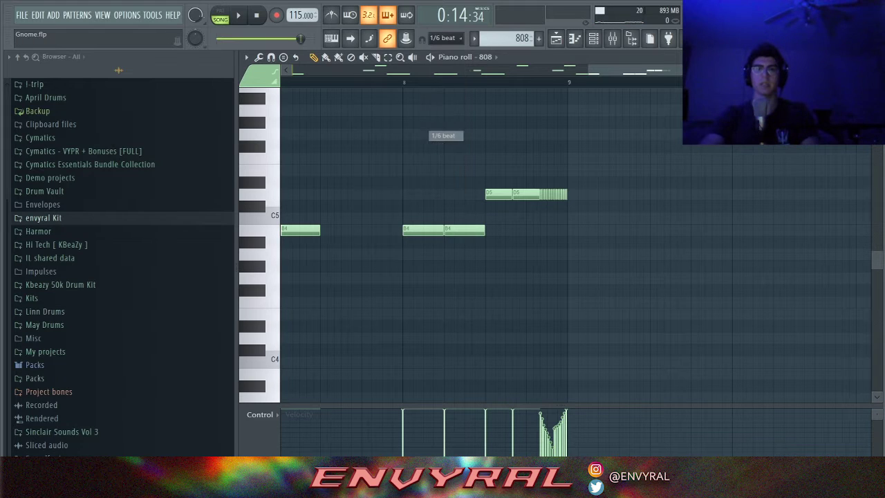
scroll(486, 183, "up", 2)
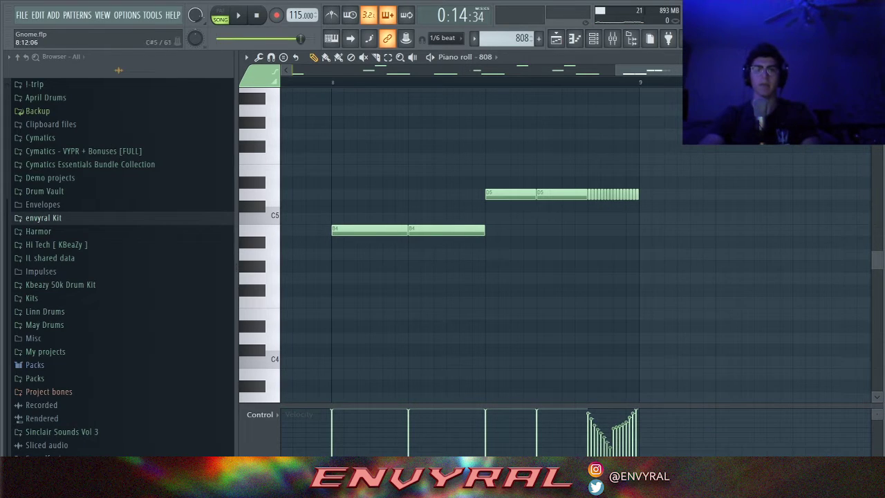
key("space")
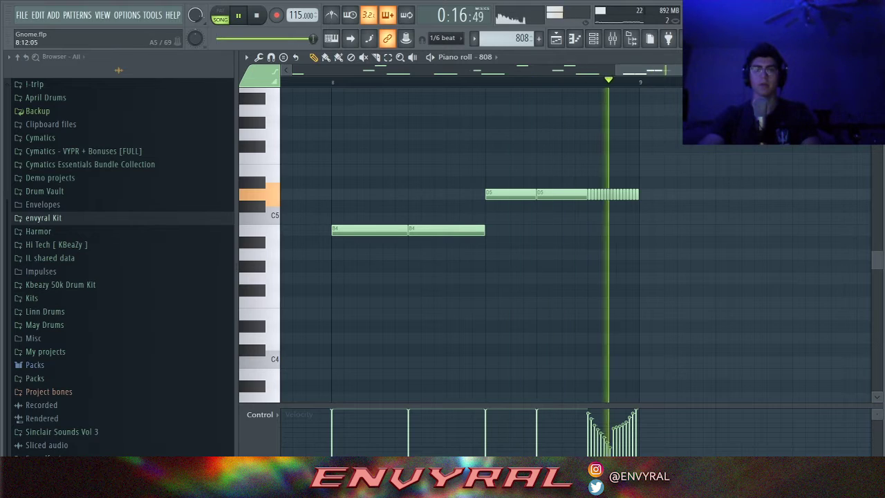
key("space")
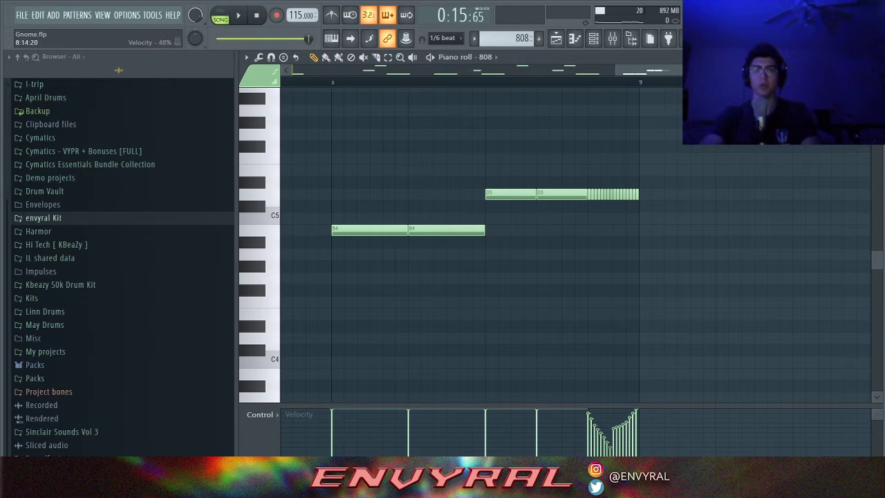
Examine and play the short D5 triplet roll near the end of bar 4 in the 808 pattern
scroll(656, 208, "down", 2)
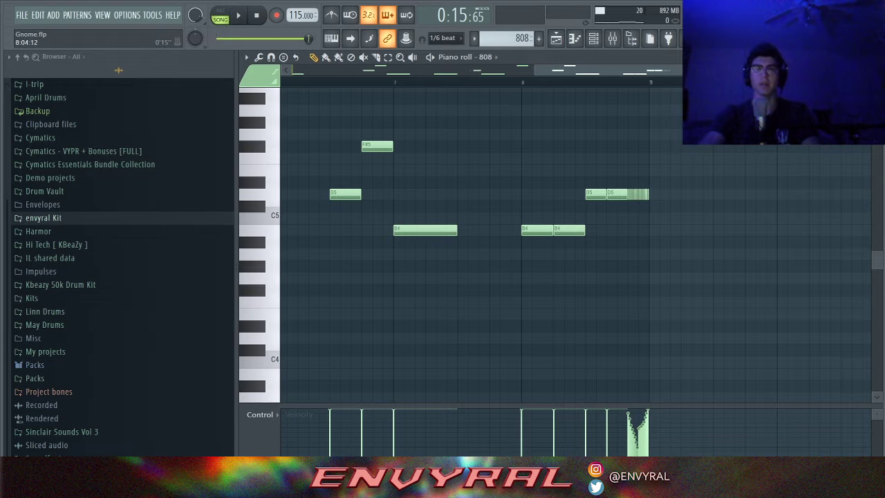
scroll(509, 193, "down", 2)
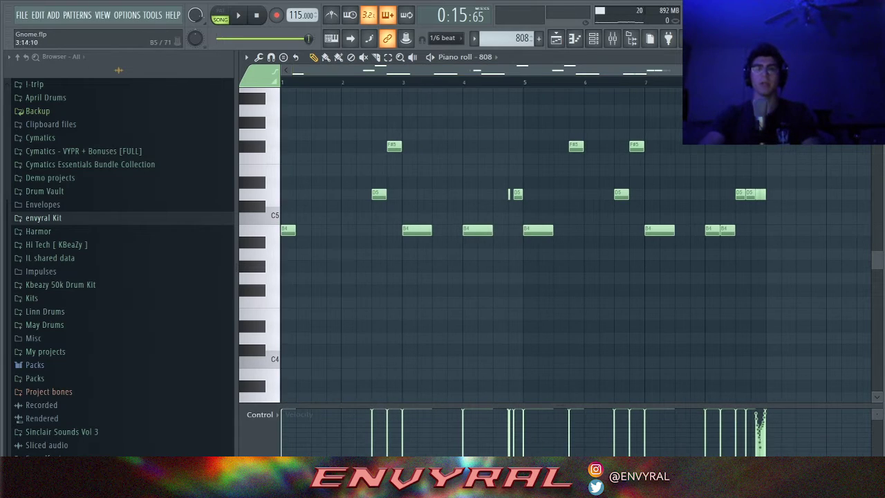
scroll(492, 207, "up", 4)
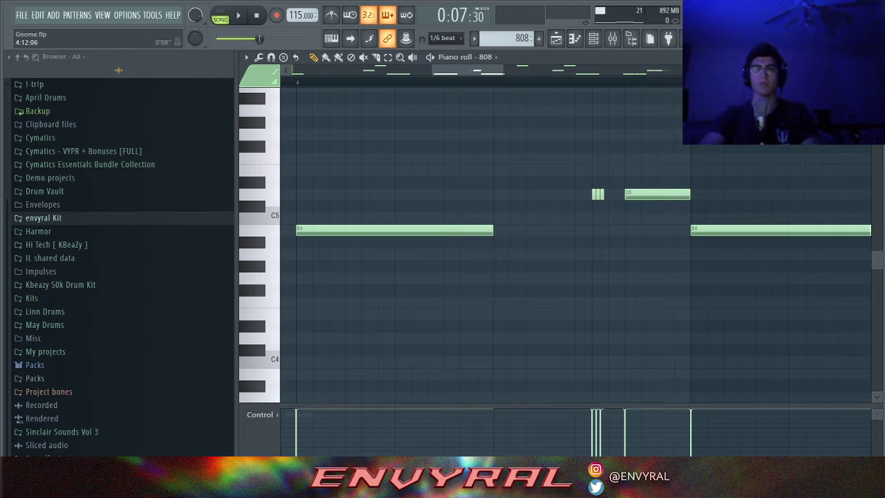
key("space")
key("space")
left_click_drag(502, 69, 673, 69)
left_click_drag(433, 70, 291, 70)
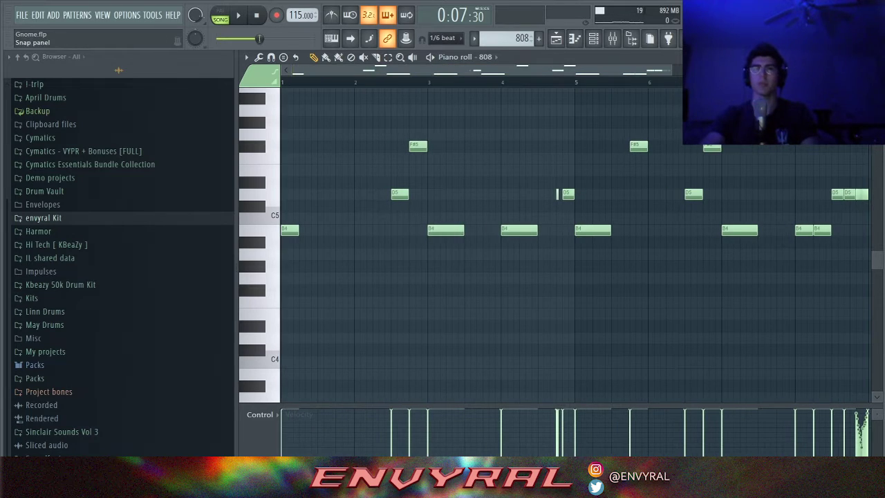
Set snapping back to Line and return to the playlist
left_click(446, 38)
left_click(439, 50)
left_click(555, 38)
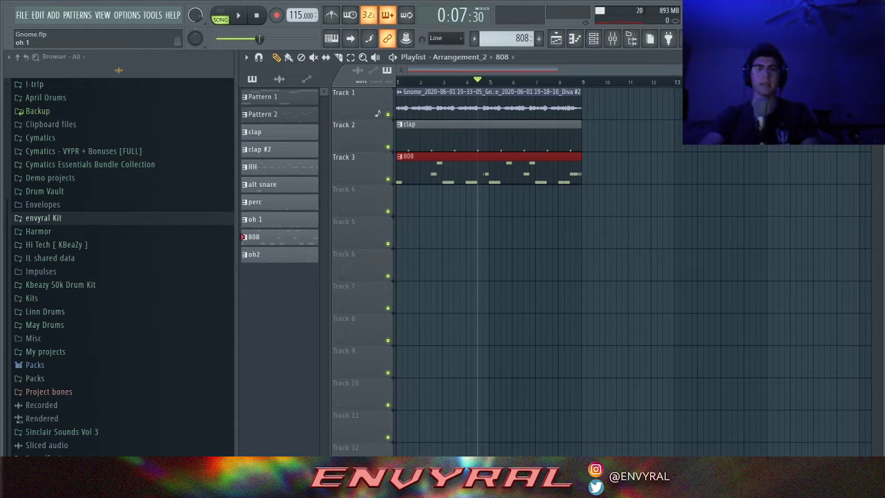
Place the HH pattern at bar 1 of Track 4 and open its notes in the piano roll
left_click_drag(277, 166, 406, 200)
double_click(407, 201)
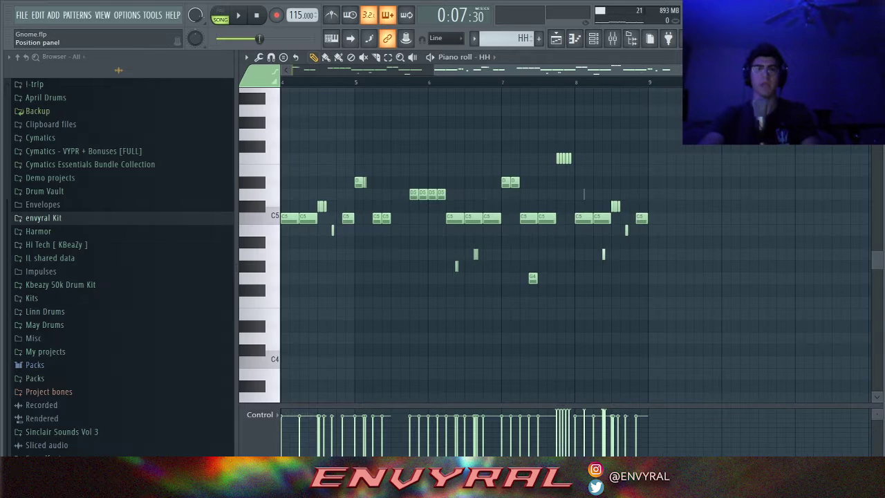
left_click_drag(615, 70, 473, 70)
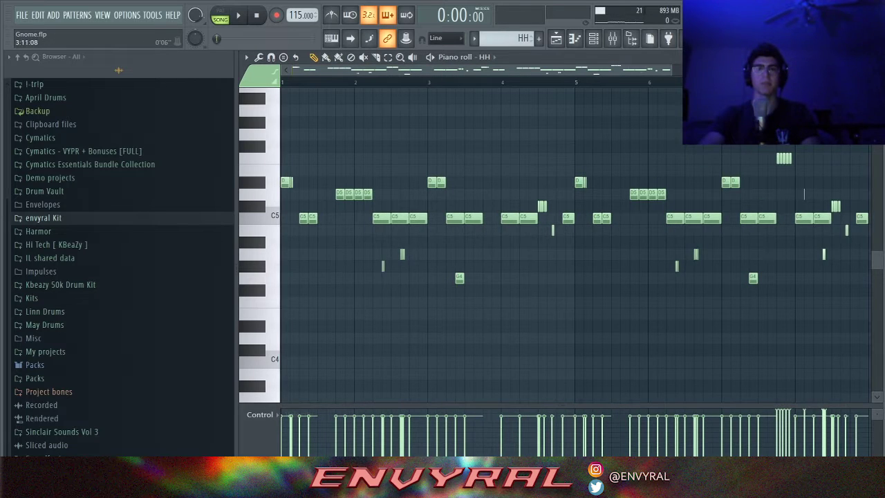
Examine the opening bars of the hi-hat pattern up close and play them from bar 1
scroll(804, 193, "up", 2)
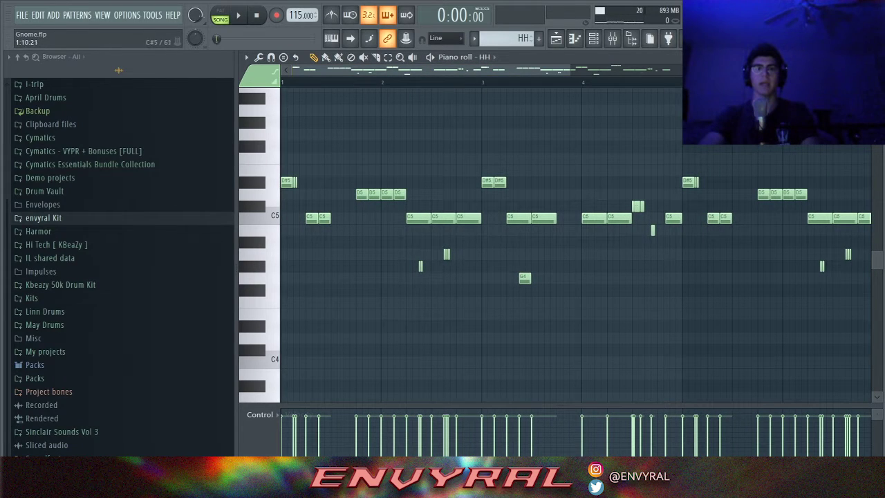
scroll(414, 194, "up", 2)
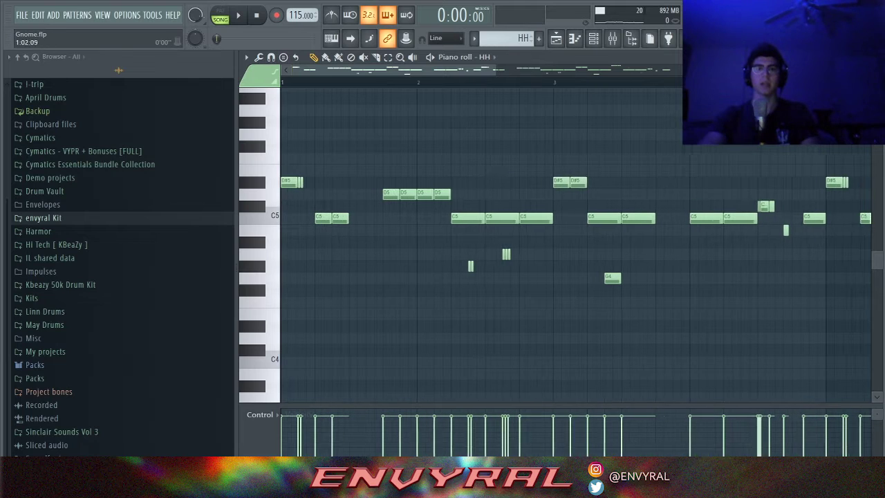
scroll(422, 194, "up", 1)
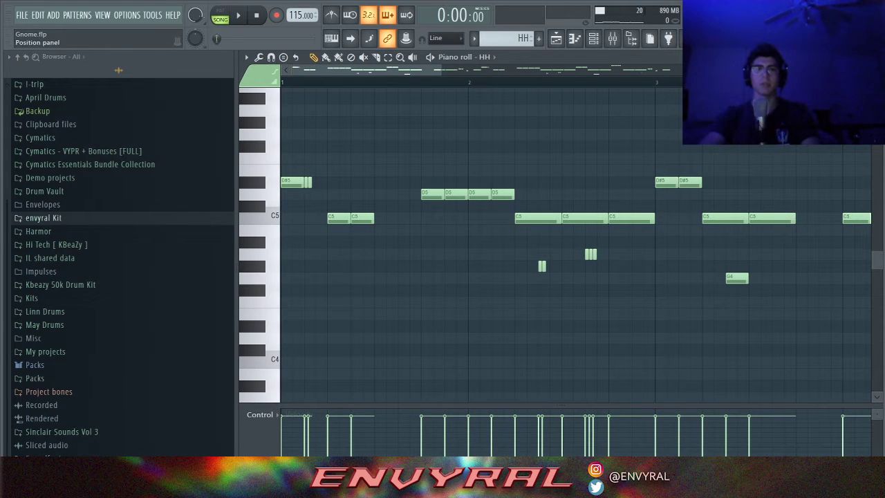
left_click(238, 15)
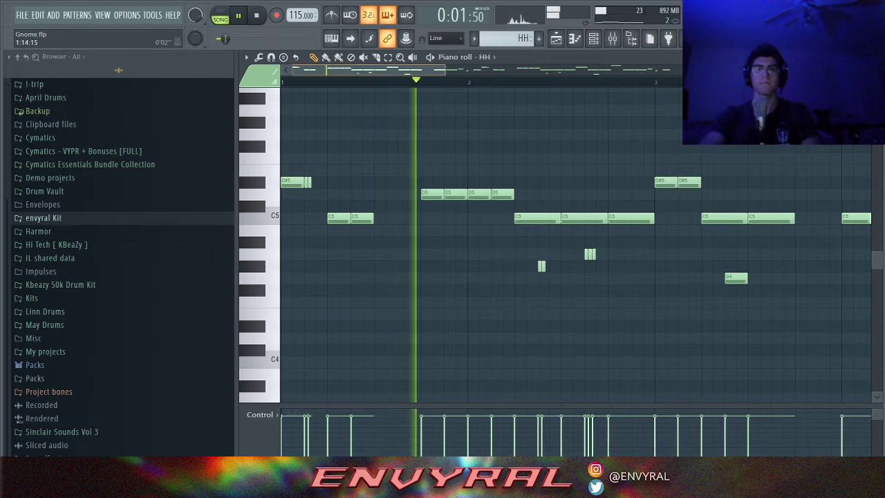
Play the hi-hat pattern through to bar 8, stop, and look over the notes around bars 3 to 5
scroll(333, 70, "down", 2)
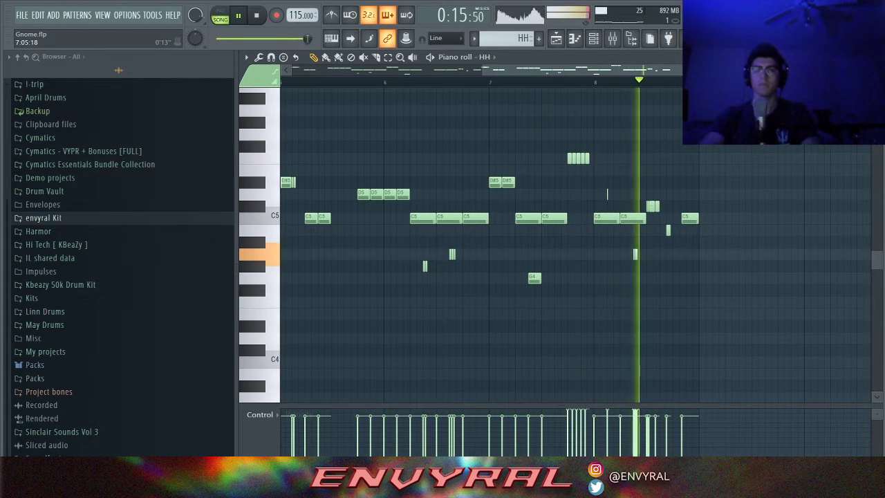
key("space")
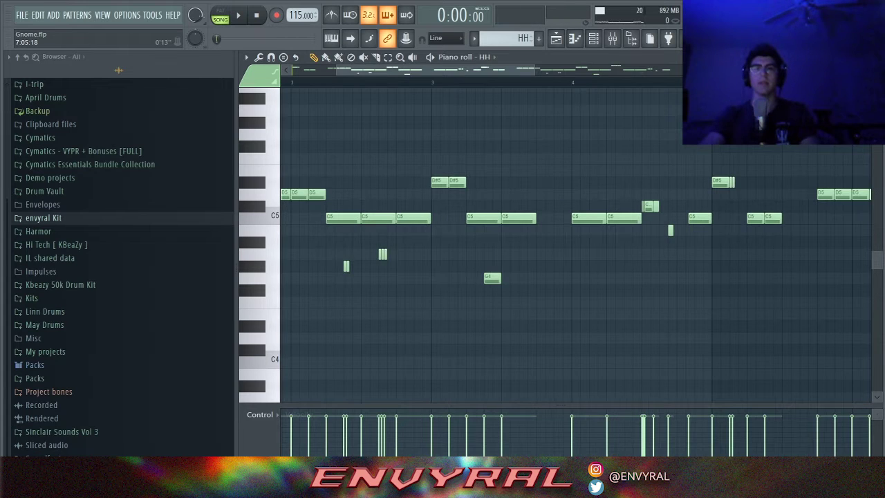
left_click_drag(454, 70, 488, 70)
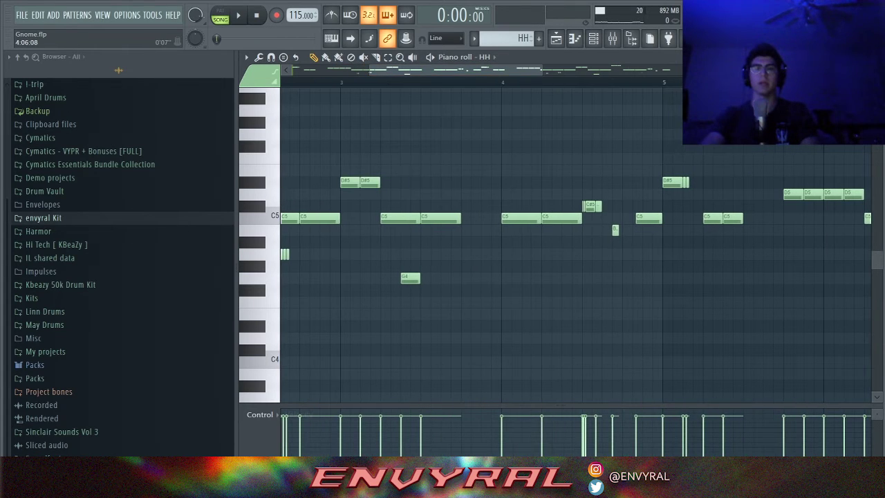
left_click_drag(541, 70, 522, 70)
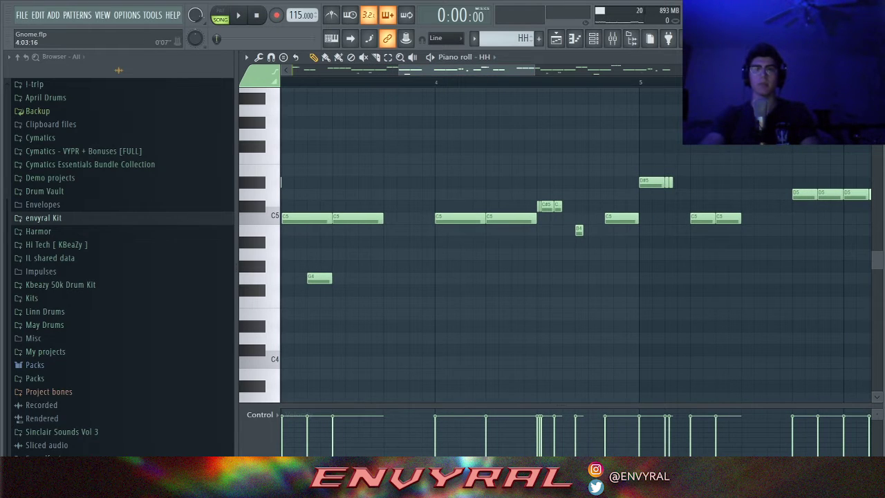
Set snapping to 1/6 step, then examine and play the short C#5 roll in the second half of bar 4
left_click(443, 38)
left_click(443, 85)
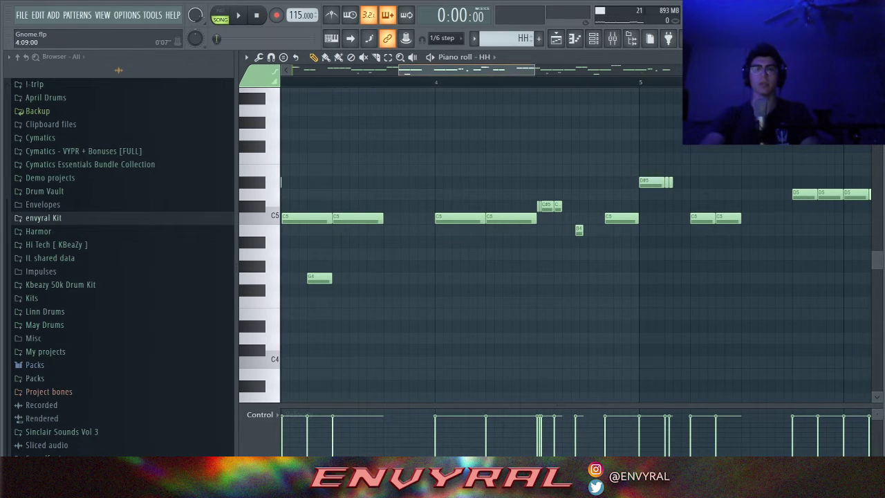
scroll(652, 242, "up", 4)
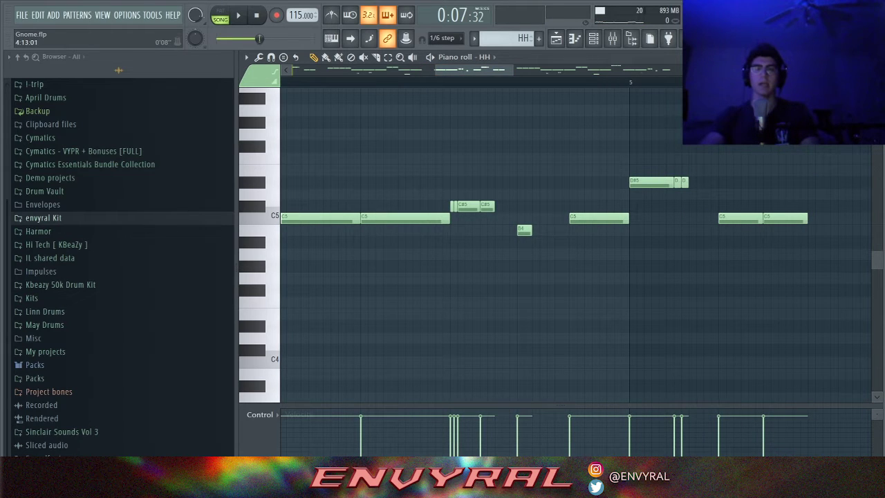
mouse_move(513, 70)
left_mouse_down()
mouse_move(580, 70)
mouse_move(506, 70)
left_mouse_up()
scroll(428, 110, "down", 3)
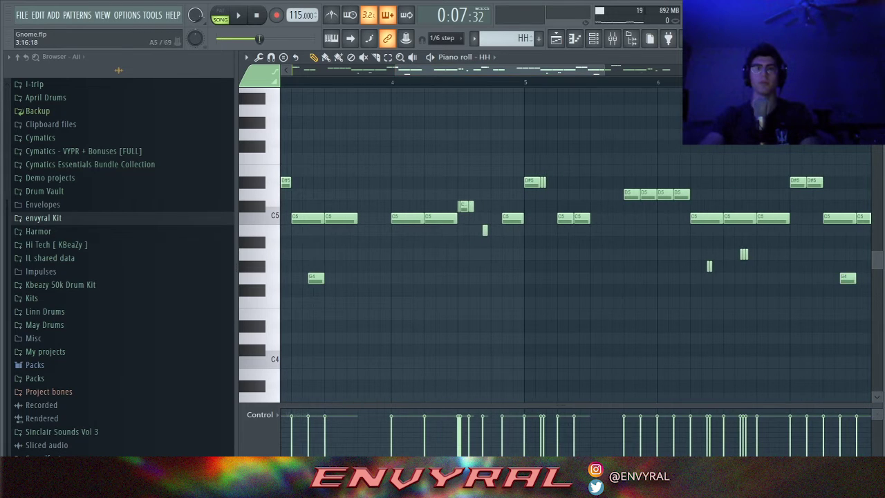
key("space")
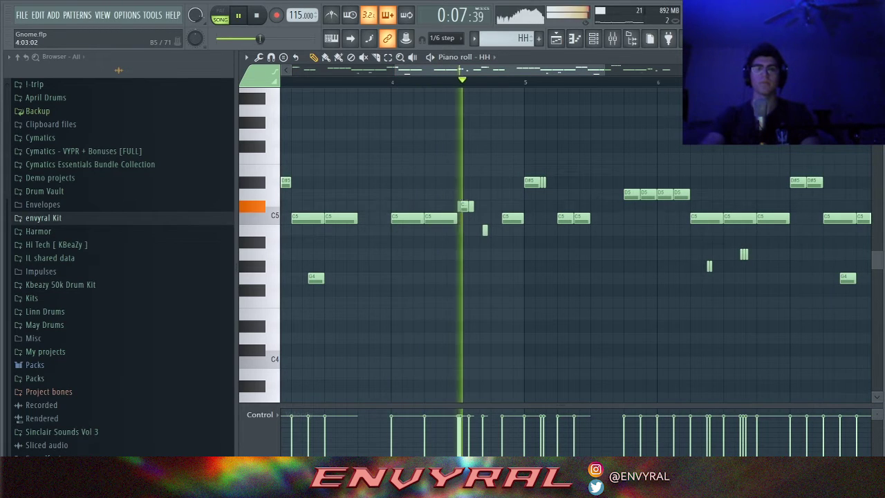
key("space")
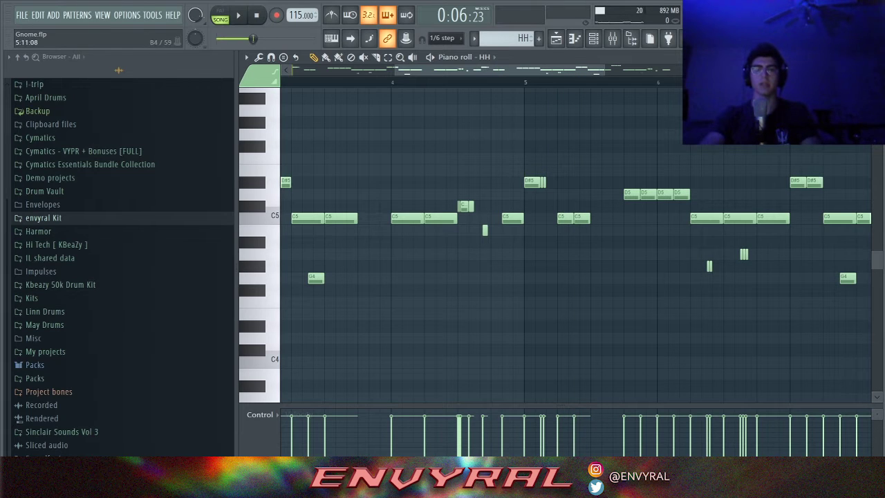
Play the end of the hi-hat pattern and examine the short rolls in bar 8 up close
scroll(527, 111, "right", 4)
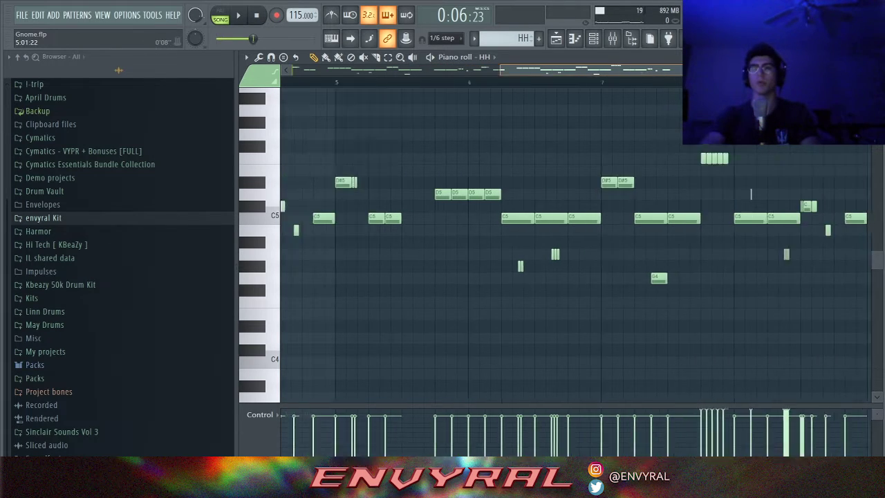
key("space")
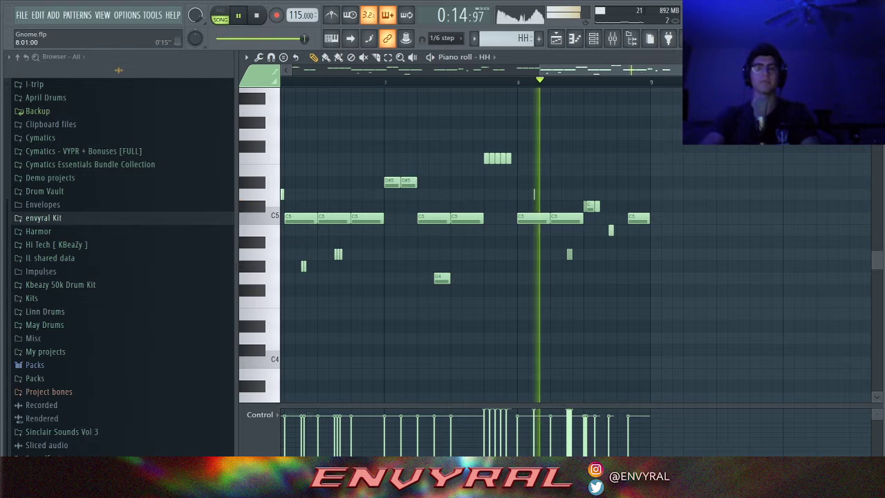
key("space")
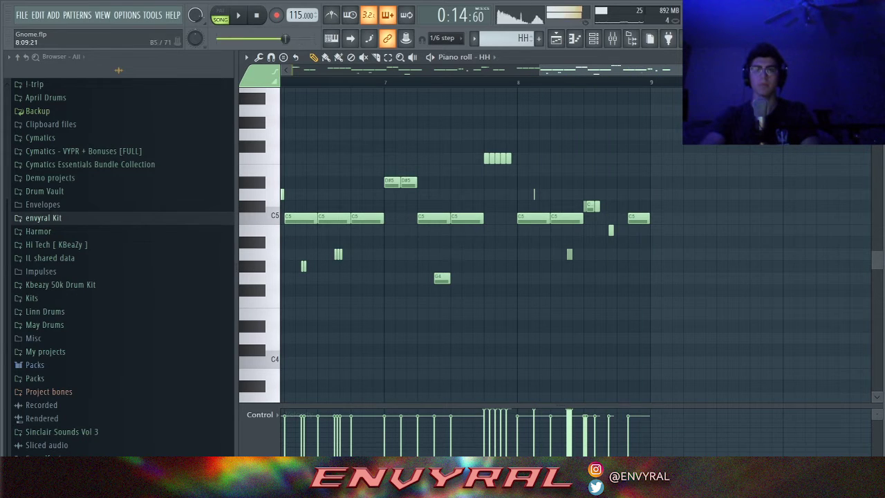
scroll(583, 82, "up", 4)
scroll(583, 81, "right", 3)
scroll(574, 235, "right", 4)
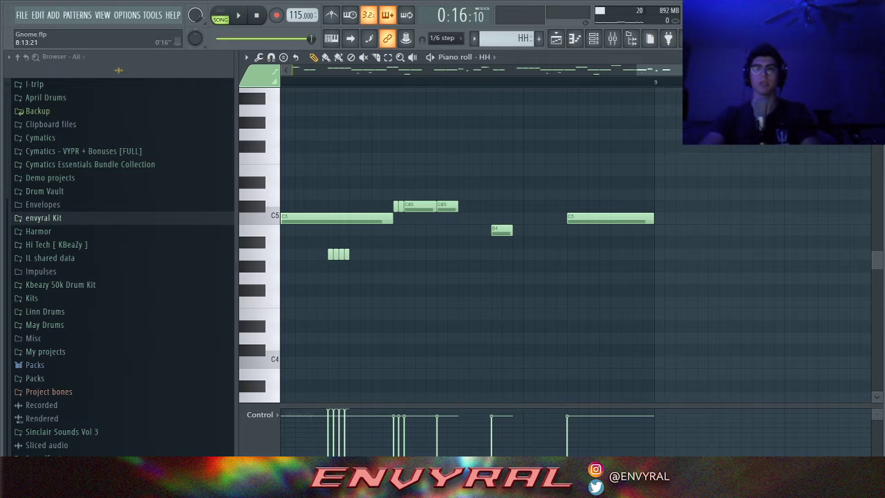
scroll(573, 235, "down", 3)
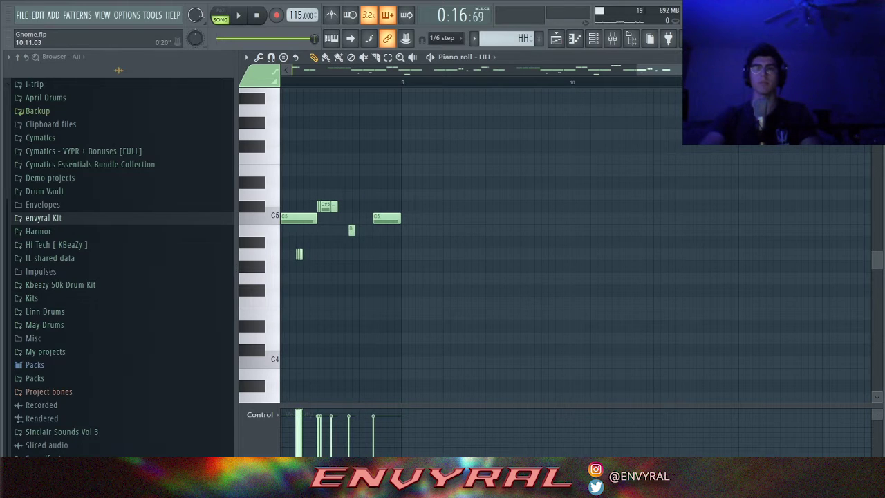
scroll(482, 194, "left", 3)
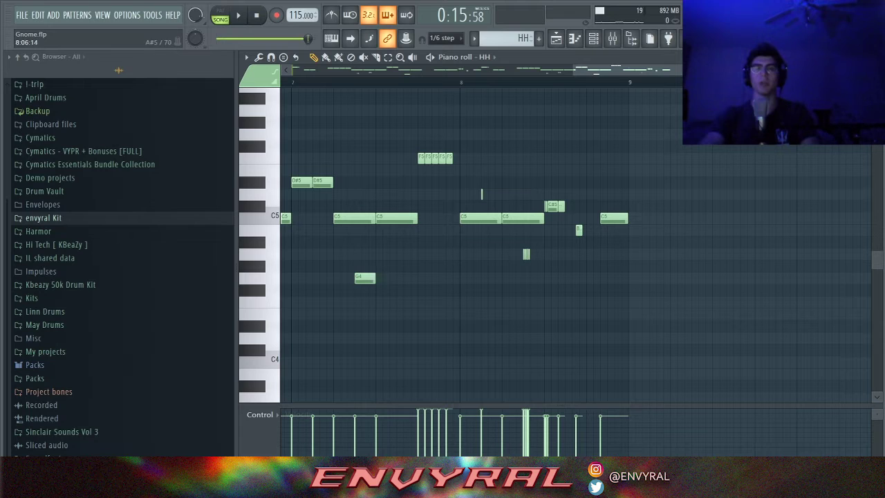
Keep snapping at 1/6 step and replay the bar 8 hi-hat rolls alongside the F5 notes ending bar 7
key("space")
key("space")
scroll(605, 216, "up", 2)
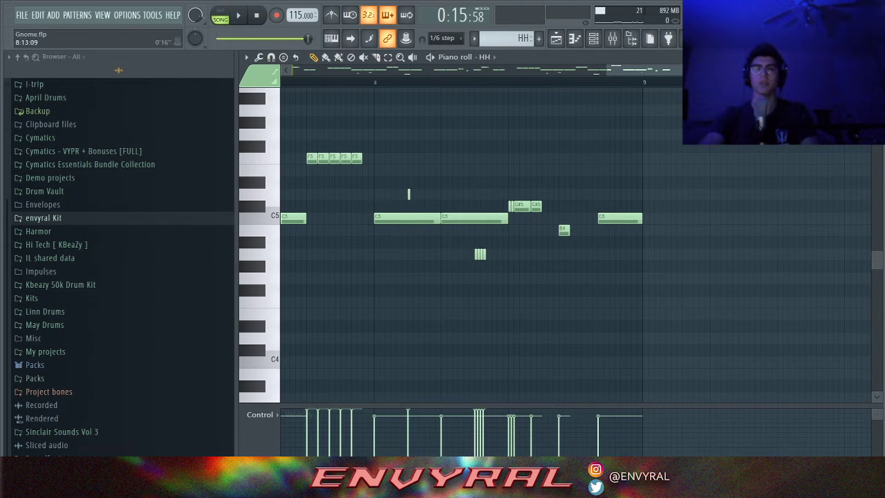
scroll(582, 215, "down", 2)
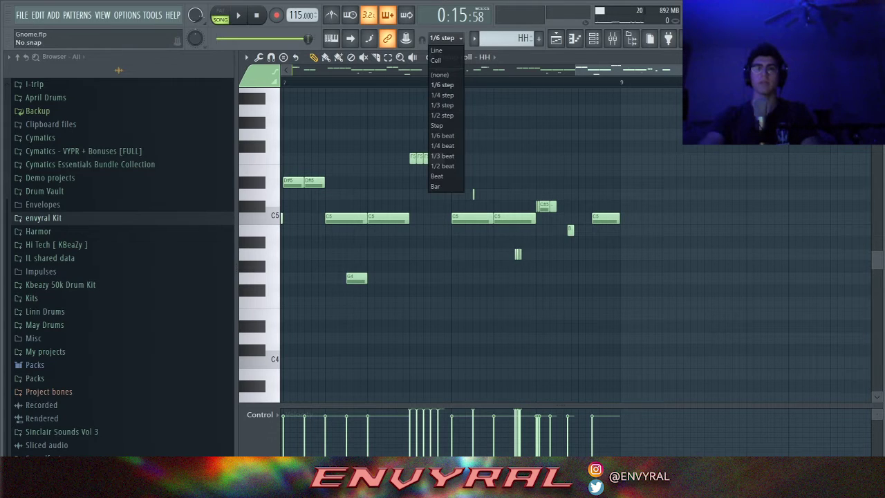
left_click(442, 85)
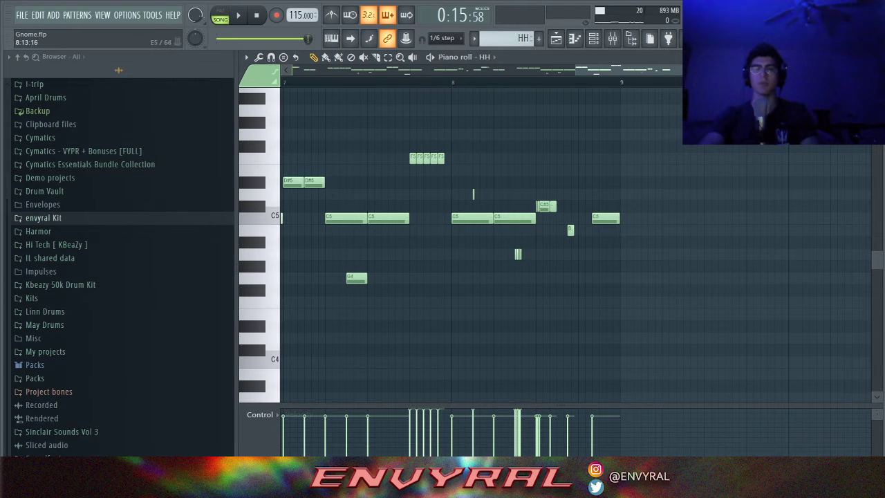
scroll(560, 109, "up", 2)
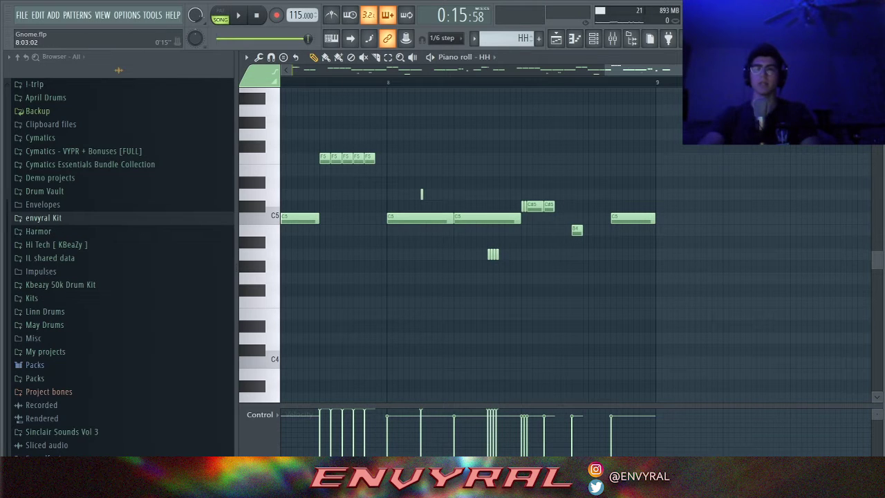
key("space")
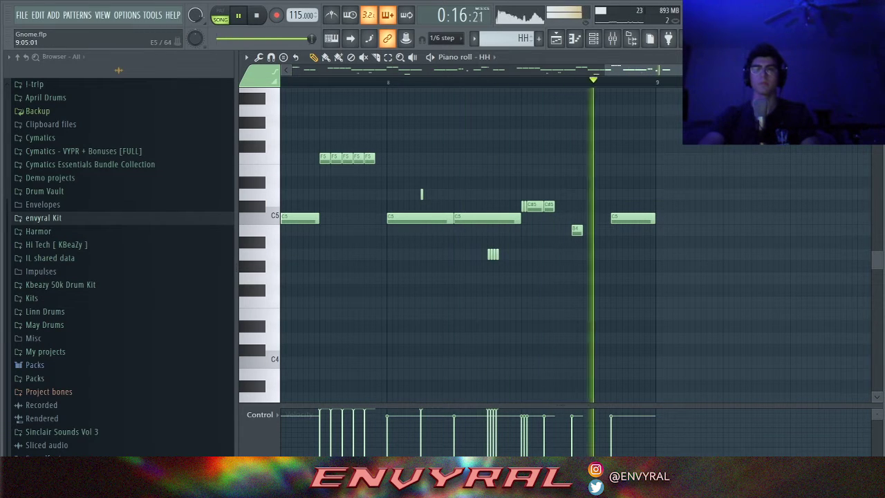
key("space")
Place the alt snare pattern at bar 1 of Track 5, rewind to the start, and open its notes in the piano roll
key("F5")
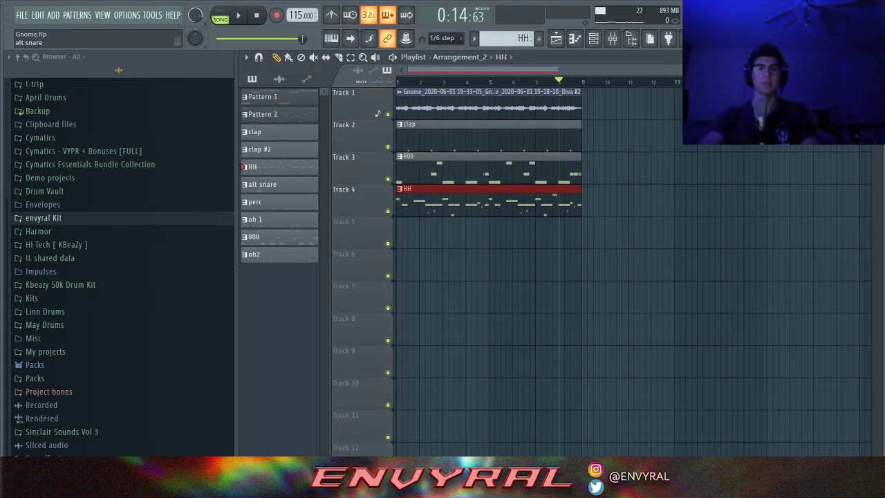
left_click_drag(267, 184, 400, 237)
left_click_drag(425, 81, 398, 82)
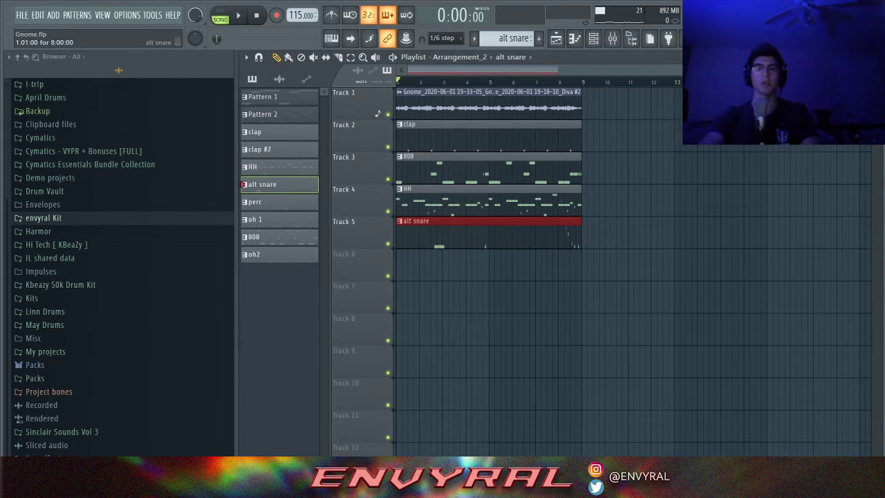
key("F7")
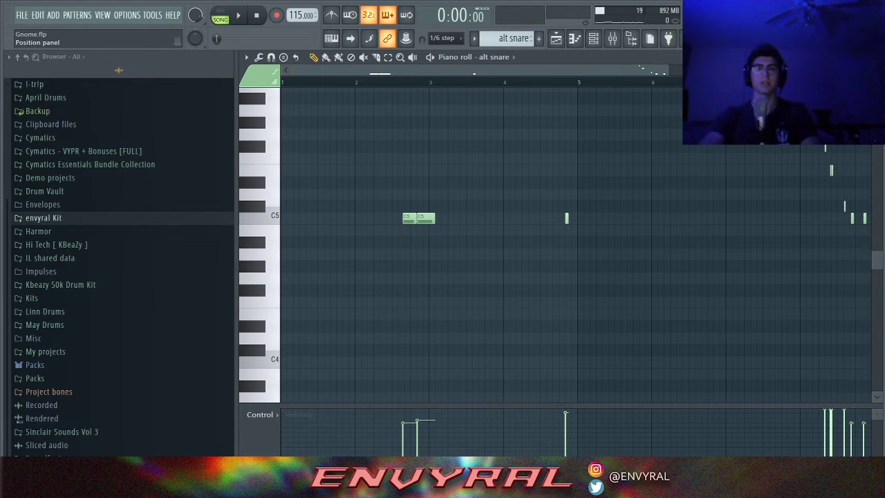
Play the alt snare pattern from bar 1 and follow its notes through to the fill in bar 8
key("space")
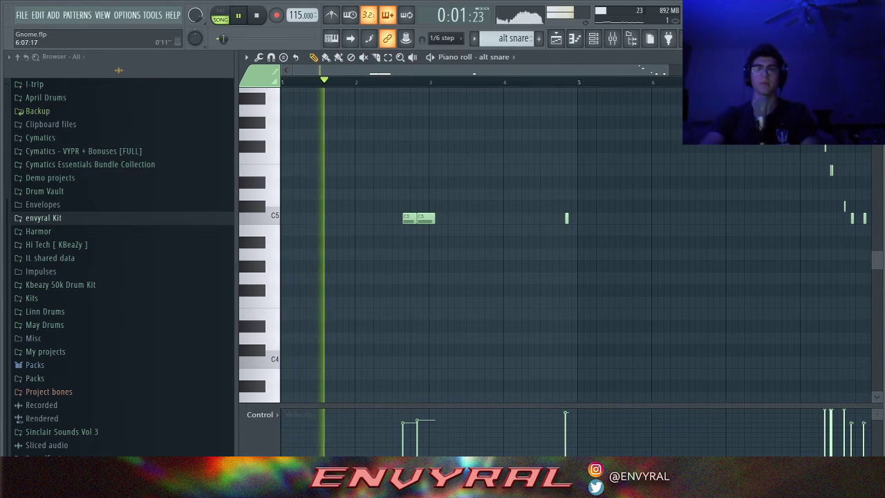
left_click_drag(667, 70, 733, 70)
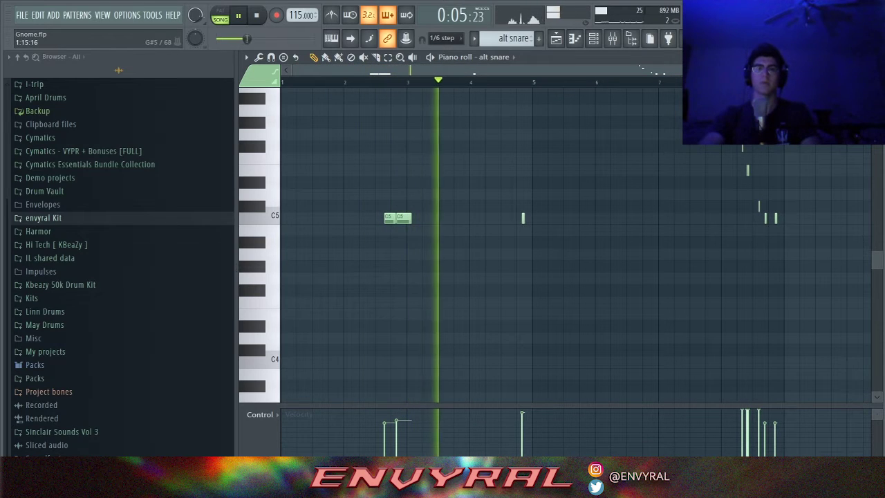
scroll(373, 82, "up", 3)
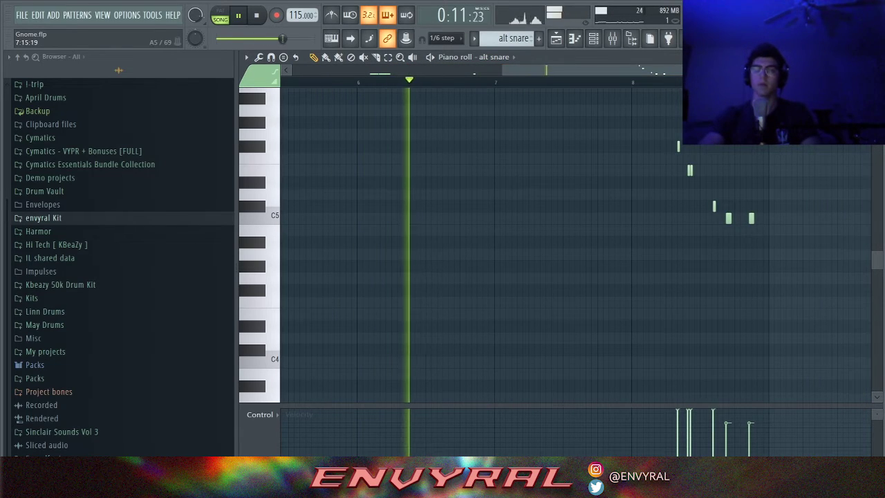
scroll(573, 242, "up", 2)
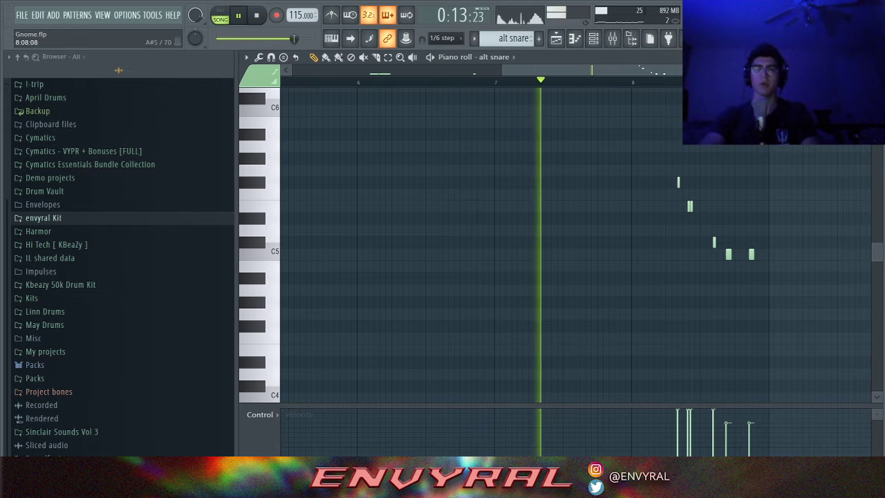
scroll(574, 242, "right", 3)
scroll(574, 242, "up", 2)
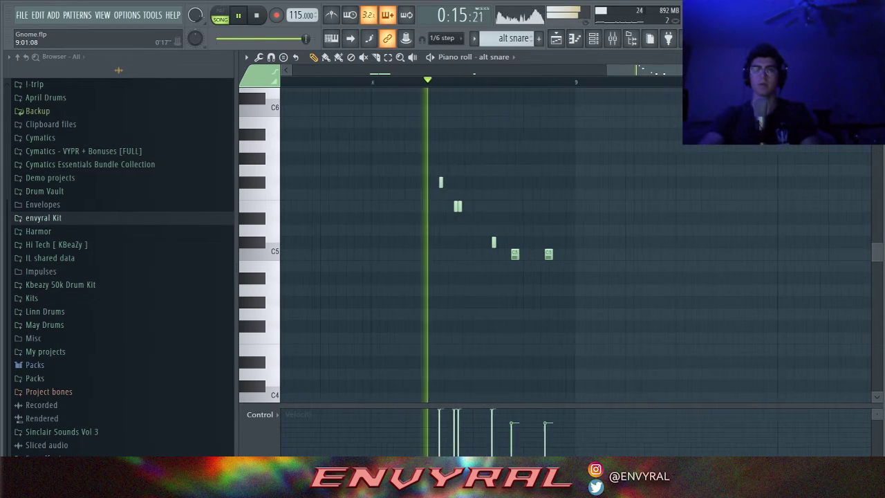
key("space")
Examine the descending alt snare fill in bar 8 up close and play that section again
left_click_drag(629, 70, 589, 70)
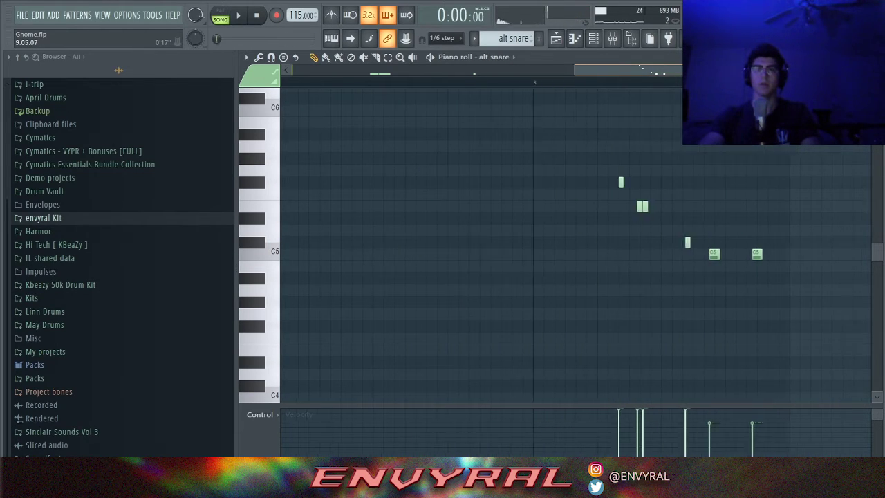
scroll(589, 70, "up", 2)
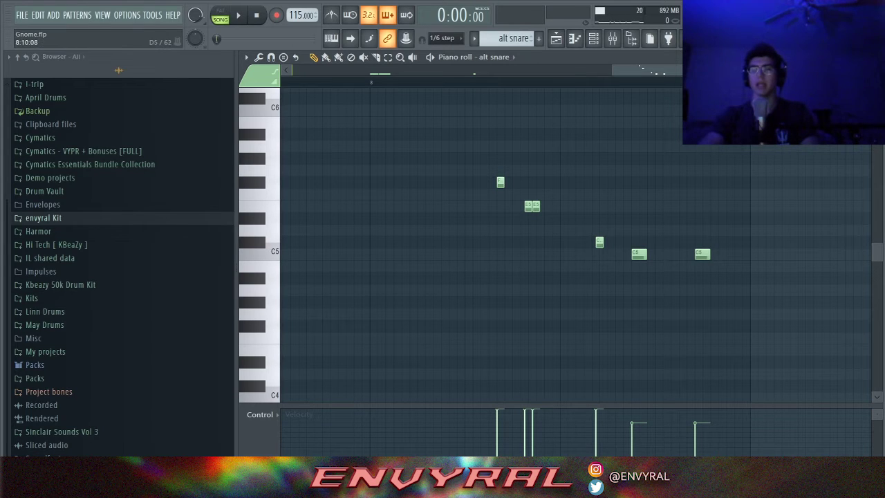
mouse_move(687, 70)
left_mouse_down()
mouse_move(746, 69)
mouse_move(696, 70)
left_mouse_up()
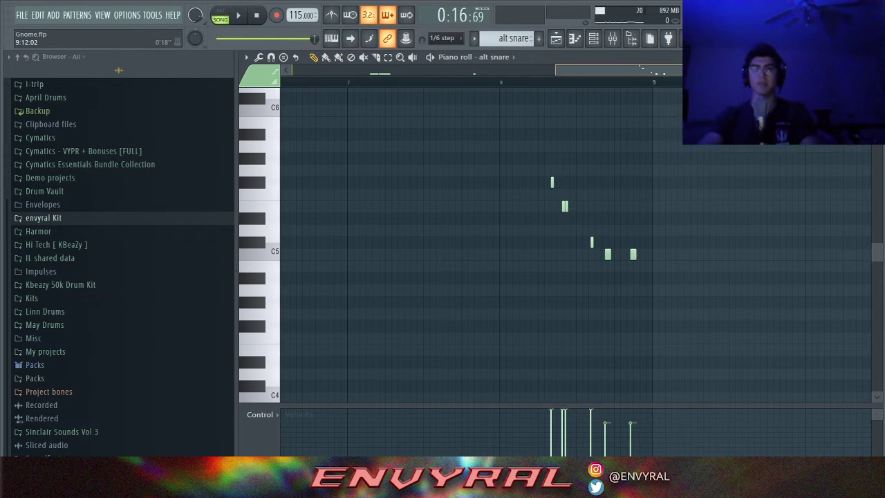
left_click_drag(555, 69, 544, 70)
left_click(519, 91)
right_click(519, 93)
key("space")
key("space")
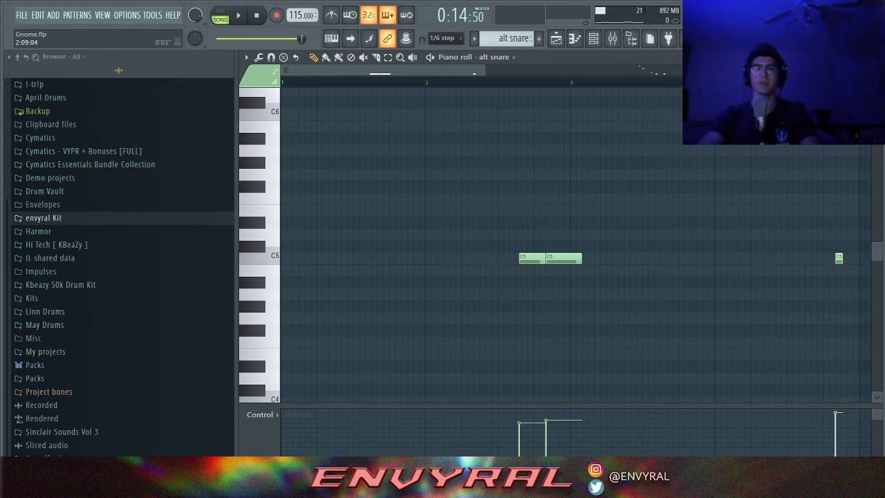
Look over bars 2 to 8 of the alt snare pattern, selecting the C5 hit near the end of bar 4 and the bar 8 fill in turn
left_click_drag(485, 70, 694, 70)
left_click_drag(539, 70, 604, 69)
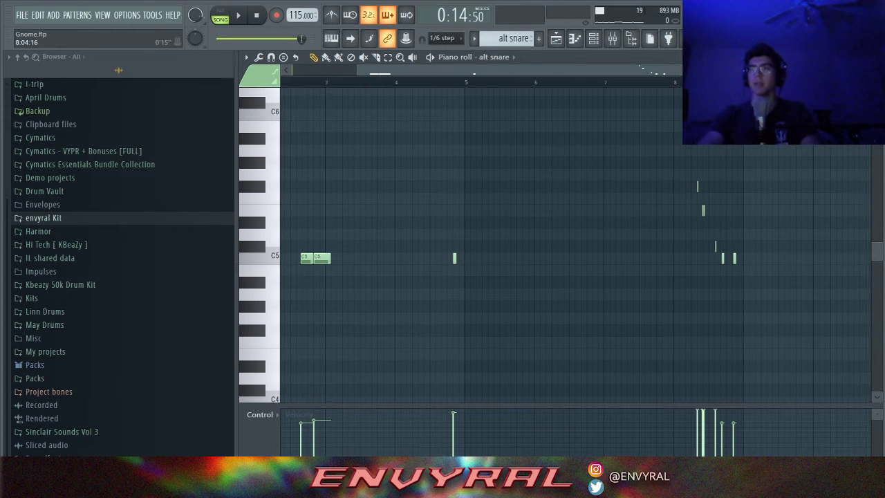
left_click_drag(404, 90, 479, 401)
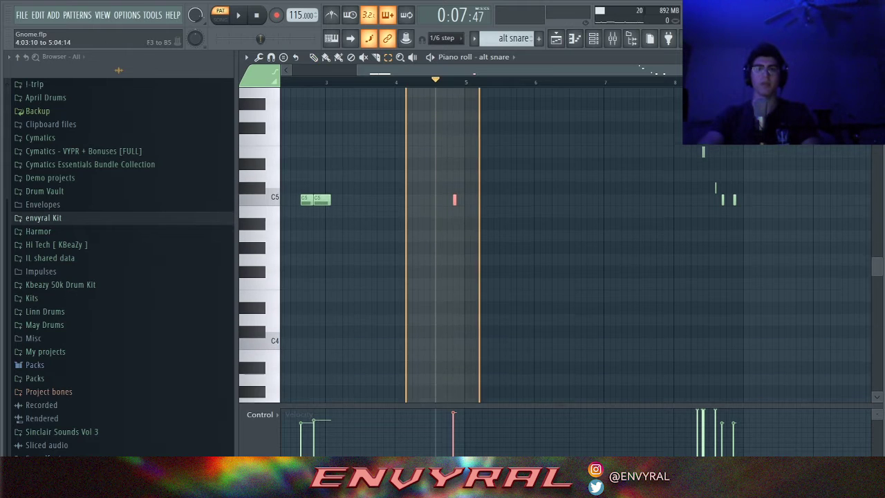
left_click_drag(406, 90, 450, 343)
left_click_drag(660, 116, 756, 343)
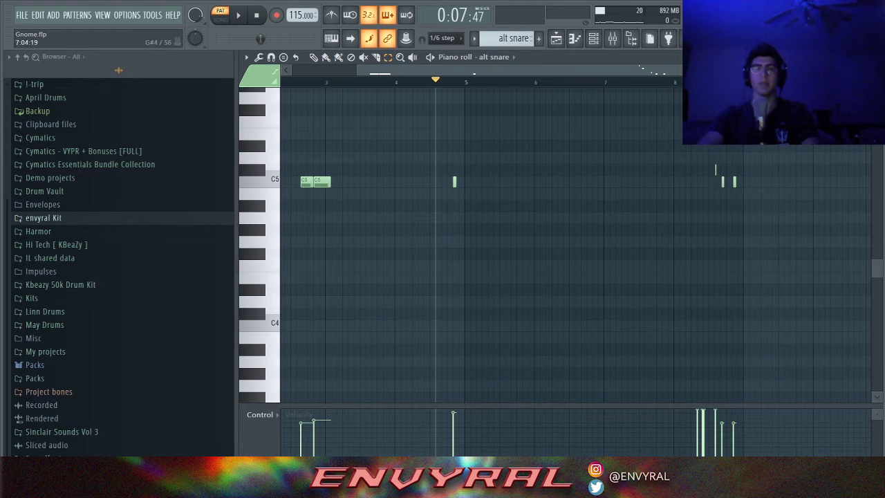
Place the oh 1 pattern at bar 1 of Track 6 and open its notes in the piano roll
scroll(574, 242, "up", 6)
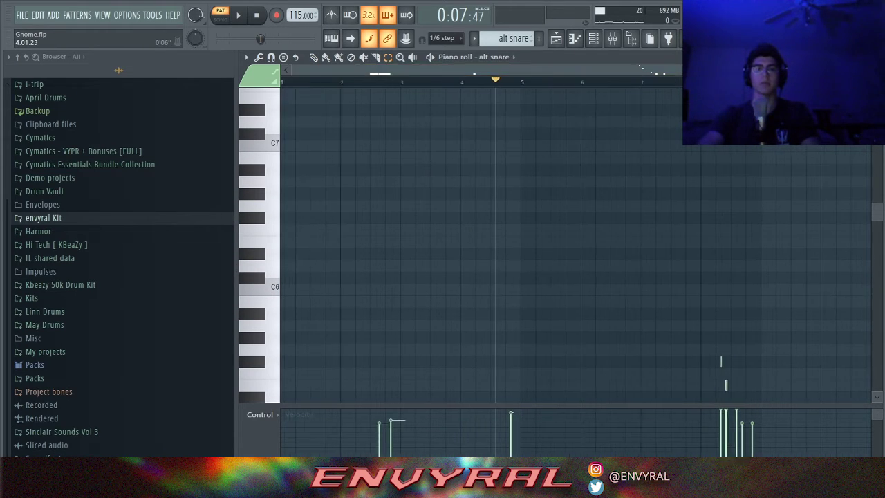
key("F5")
left_click_drag(266, 219, 404, 266)
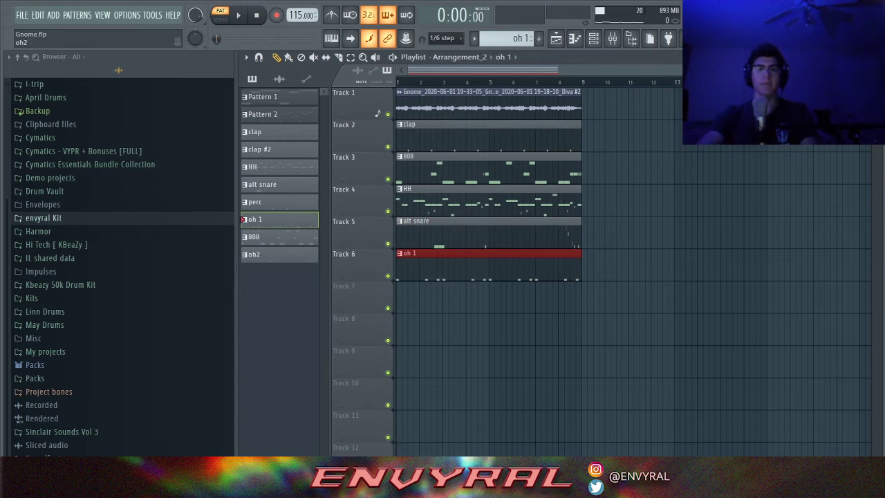
key("F7")
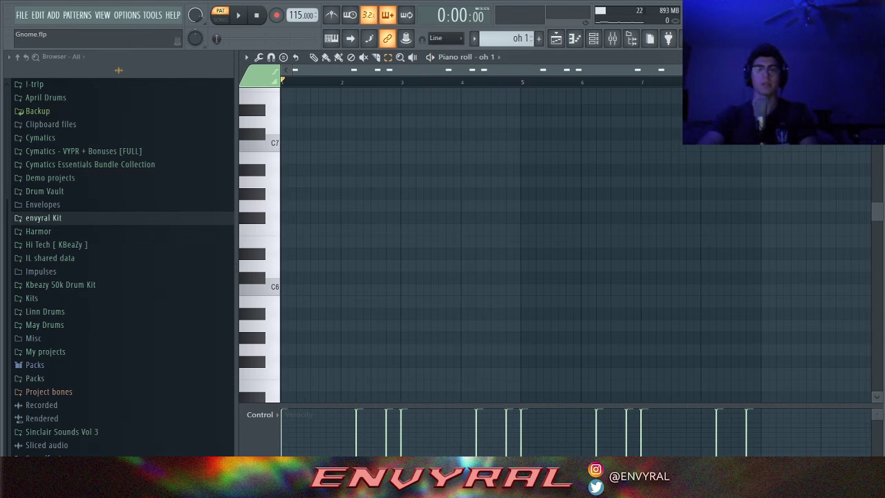
scroll(721, 245, "down", 6)
Switch playback to song mode and play the arrangement from bar 1 through bar 8, following the oh 1 notes
key("l")
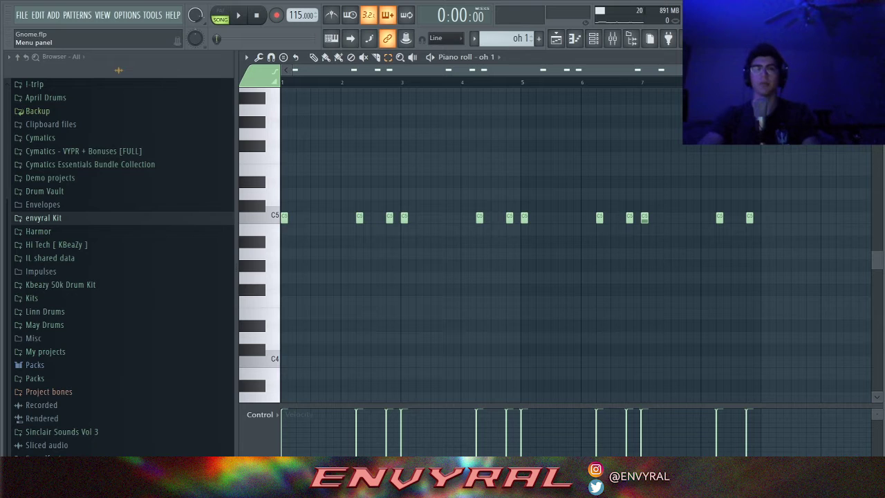
key("space")
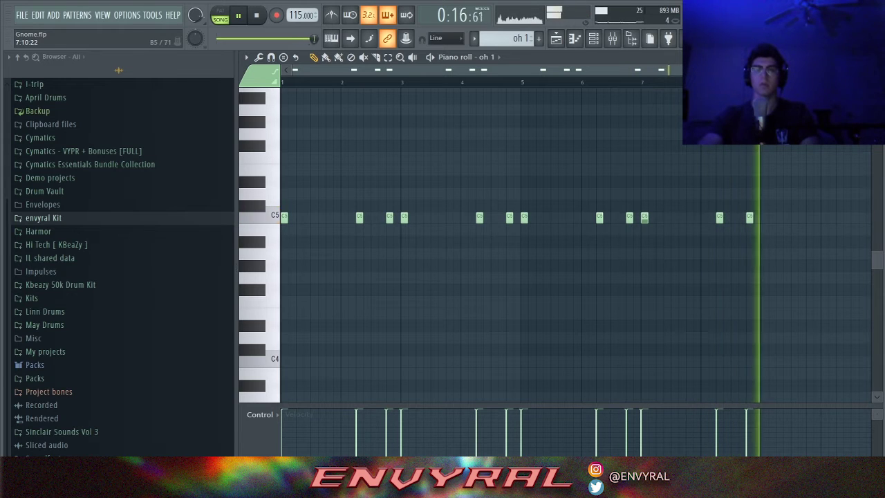
key("space")
Place the oh2 pattern in the playlist so that it starts at bar 1 of Track 7
left_click(593, 39)
left_click(612, 39)
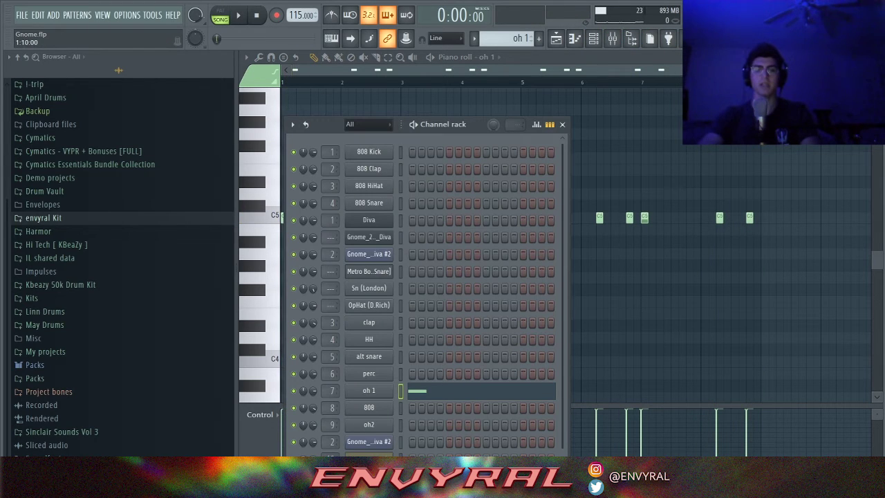
left_click_drag(262, 254, 414, 304)
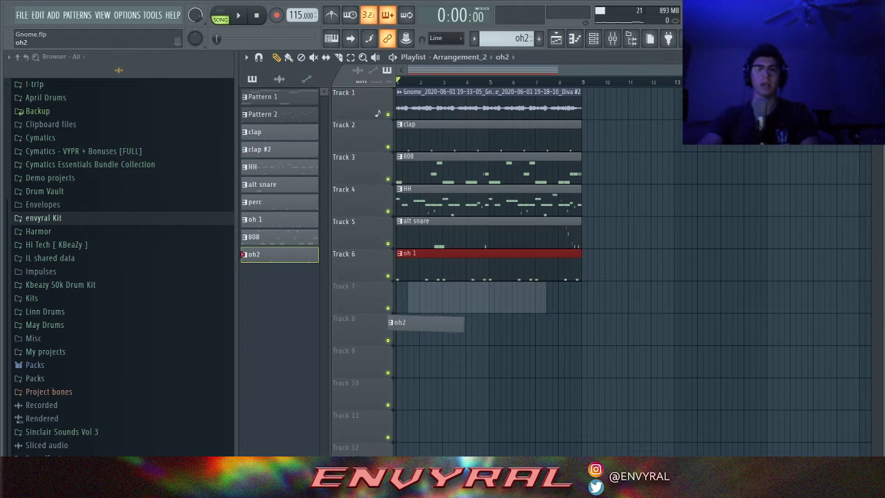
left_click_drag(416, 302, 404, 302)
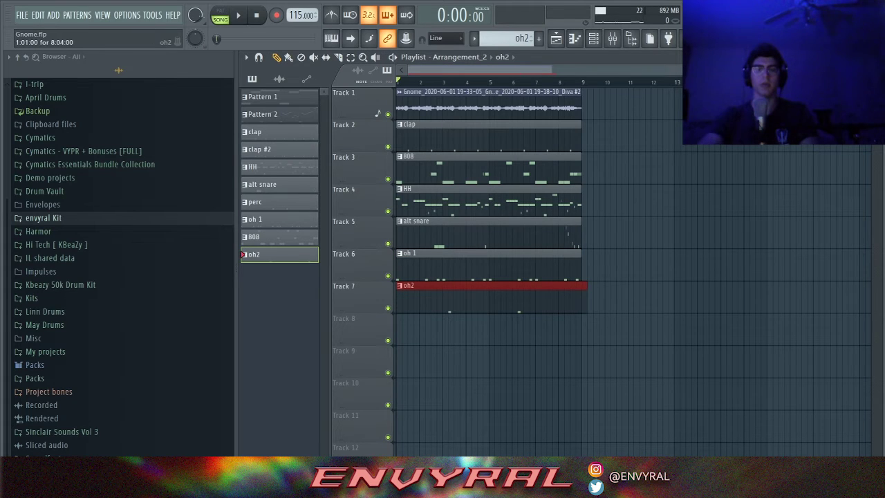
Open the oh2 notes in the piano roll and play the arrangement past the C5 hits in bars 3 and 6
double_click(564, 298)
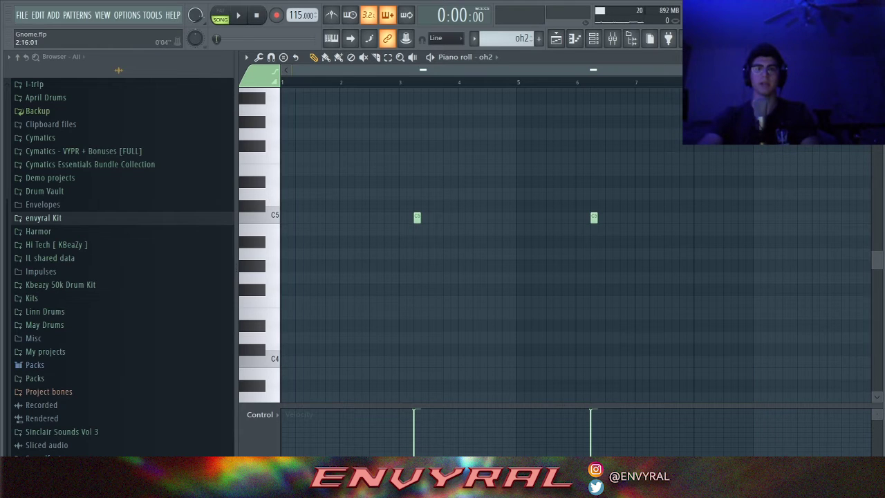
key("space")
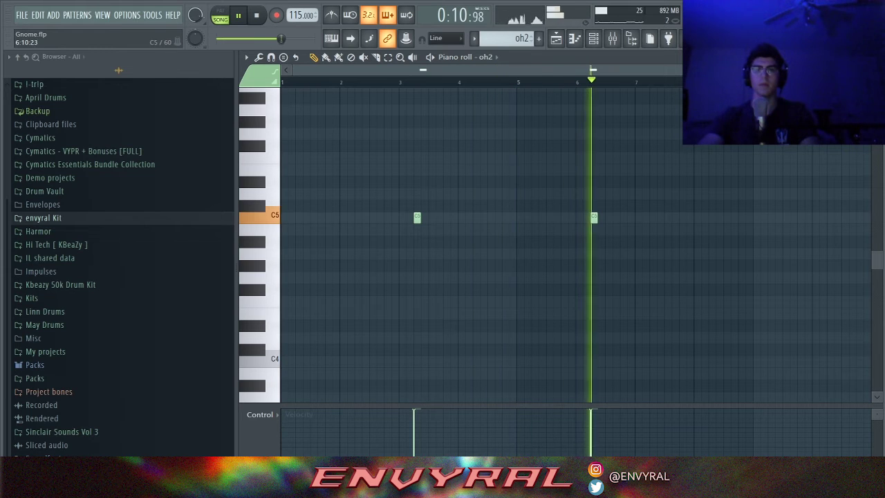
key("space")
Place the perc pattern at bar 1 of Track 8 and set the playback position late in bar 3
key("F5")
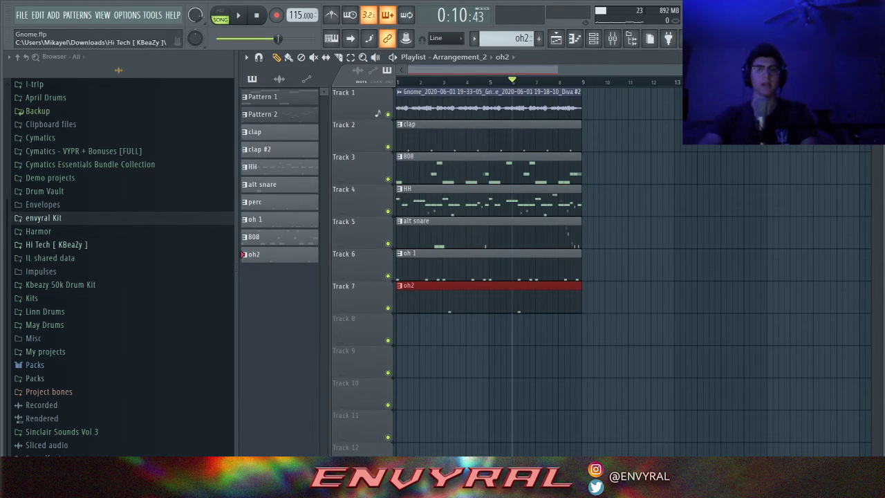
left_click_drag(279, 202, 400, 329)
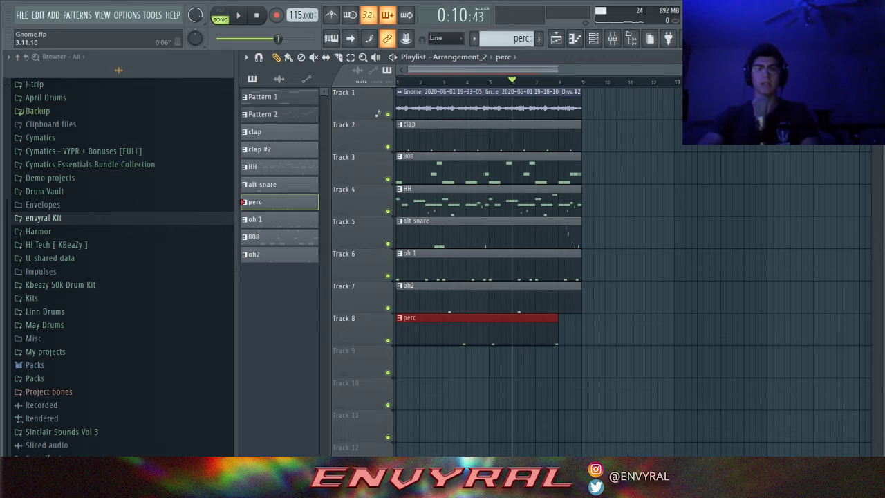
left_click(461, 82)
Open the perc notes in the piano roll and play the section with its three C5 hits
key("F7")
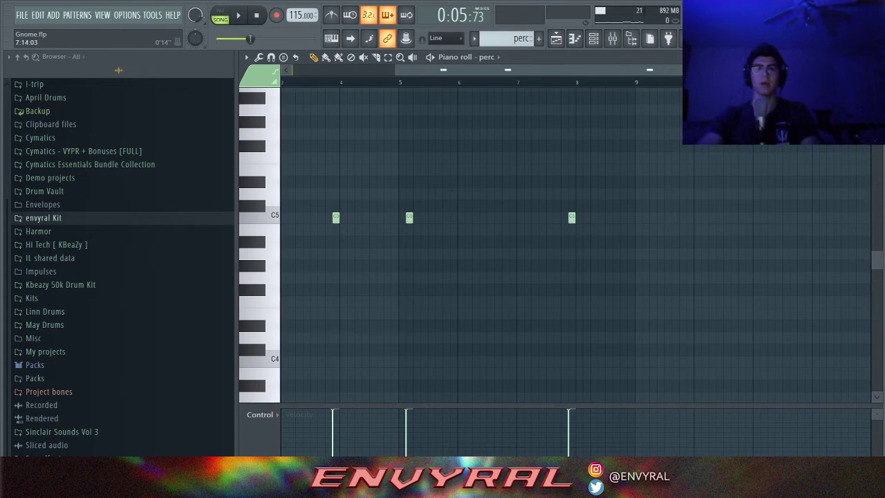
left_click_drag(460, 70, 353, 70)
key("space")
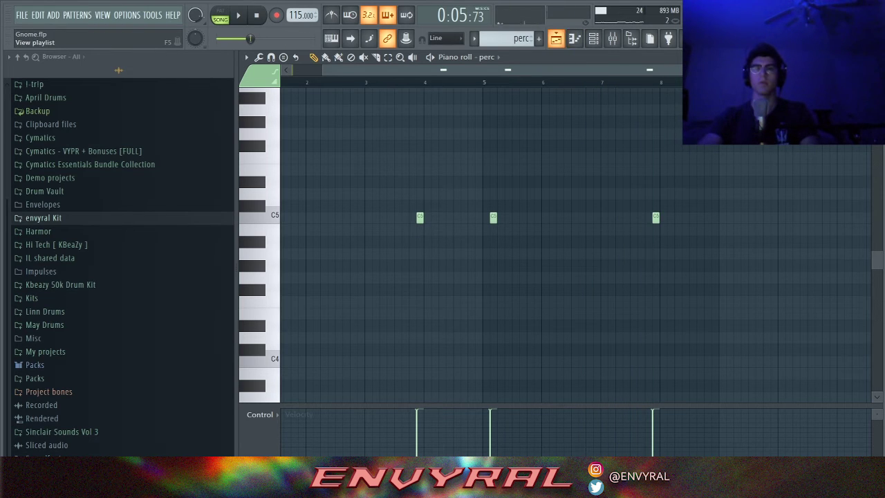
Extend the perc clip on Track 8 to the end of bar 8
key("F5")
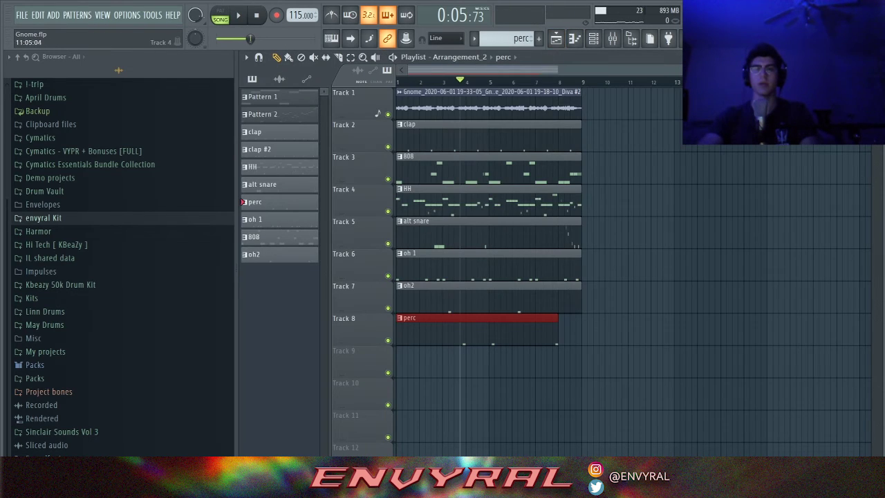
left_click_drag(566, 331, 581, 331)
right_click(579, 330)
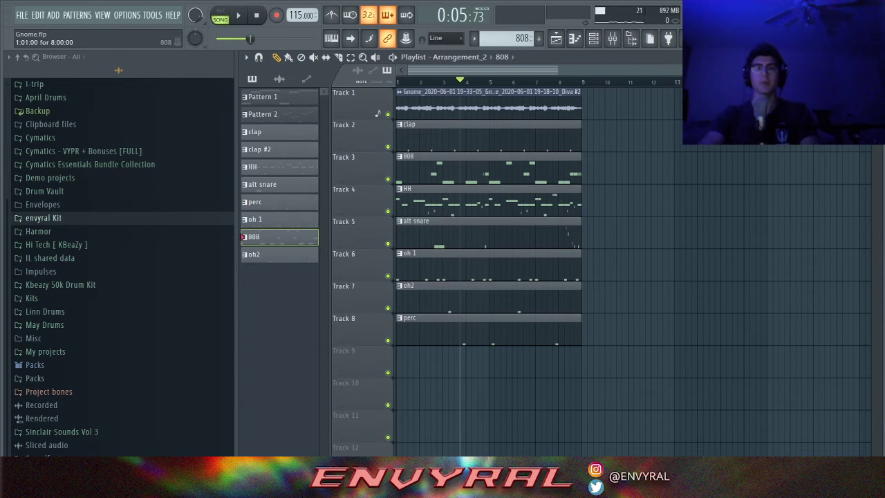
Open the 808 pattern's notes in the piano roll and look them over from bar 1
double_click(453, 168)
scroll(454, 123, "left", 4)
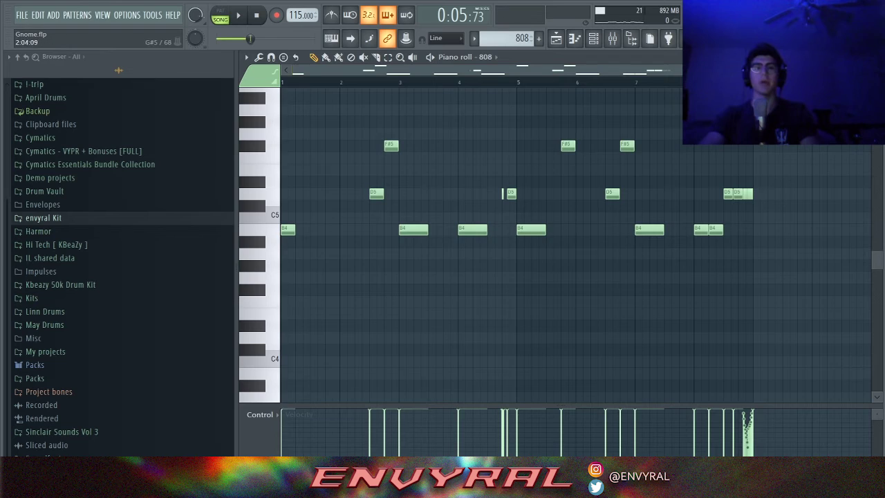
Show the full song in the playlist's original Arrangement and play it from the start, following the section layout up close
key("F5")
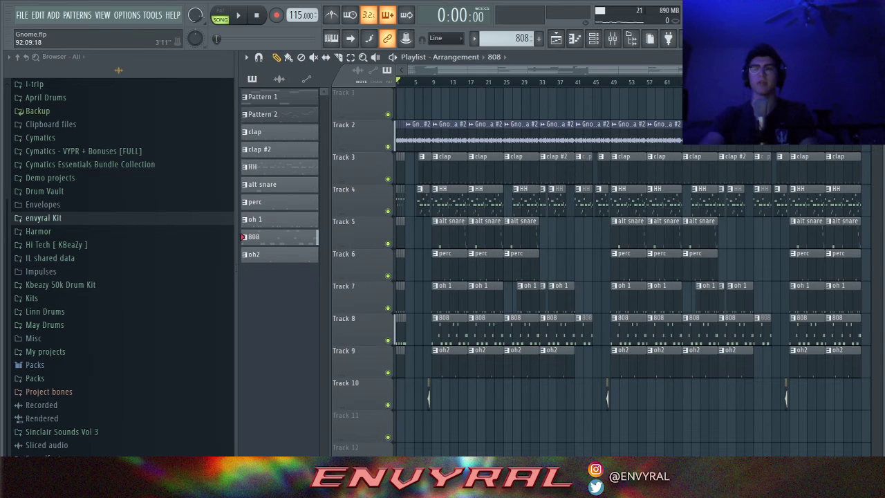
scroll(632, 276, "down", 1)
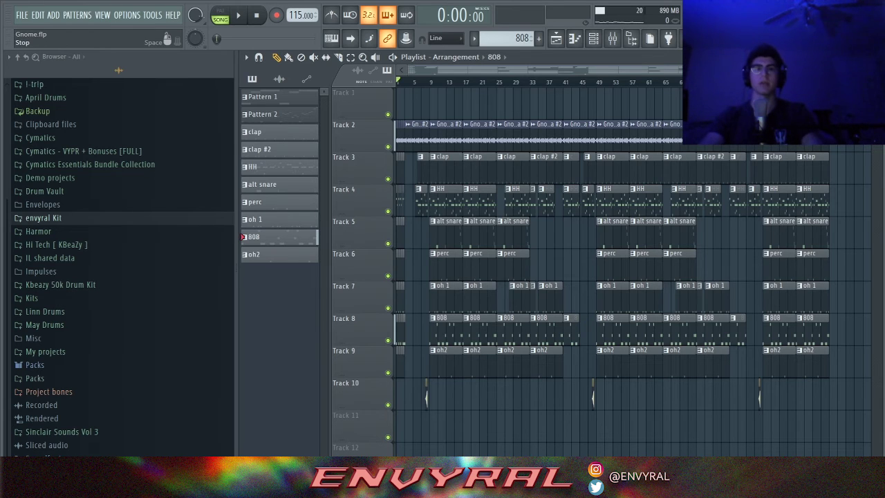
key("space")
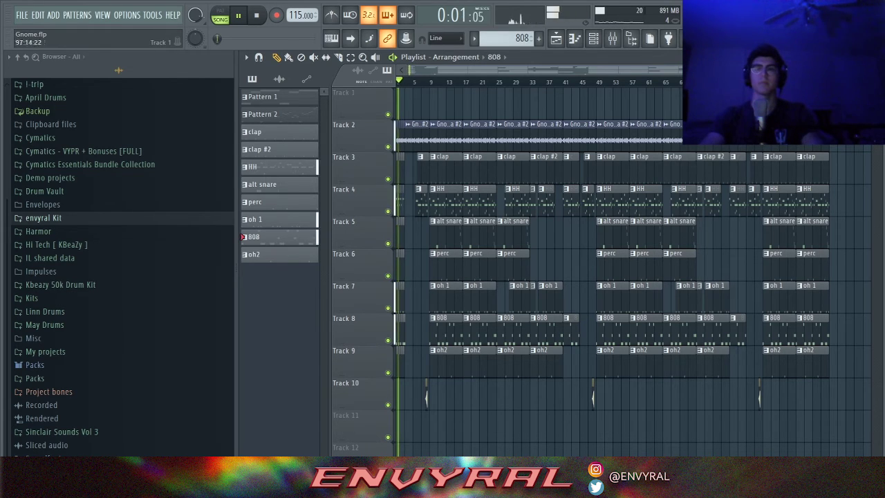
scroll(632, 276, "up", 2)
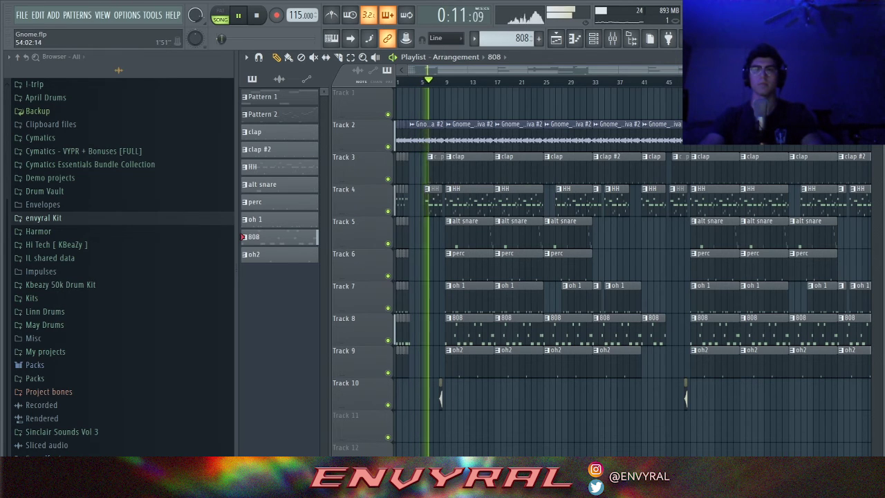
left_click_drag(690, 69, 650, 70)
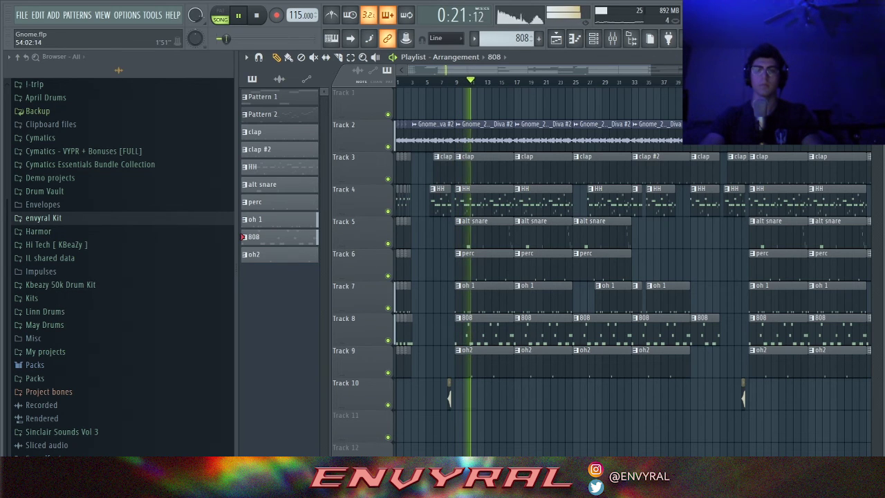
left_click_drag(650, 70, 590, 70)
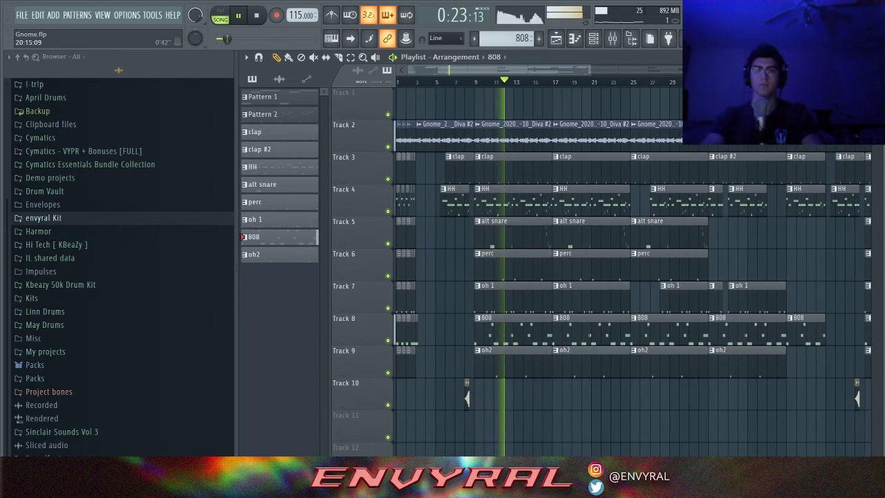
left_click_drag(525, 70, 546, 69)
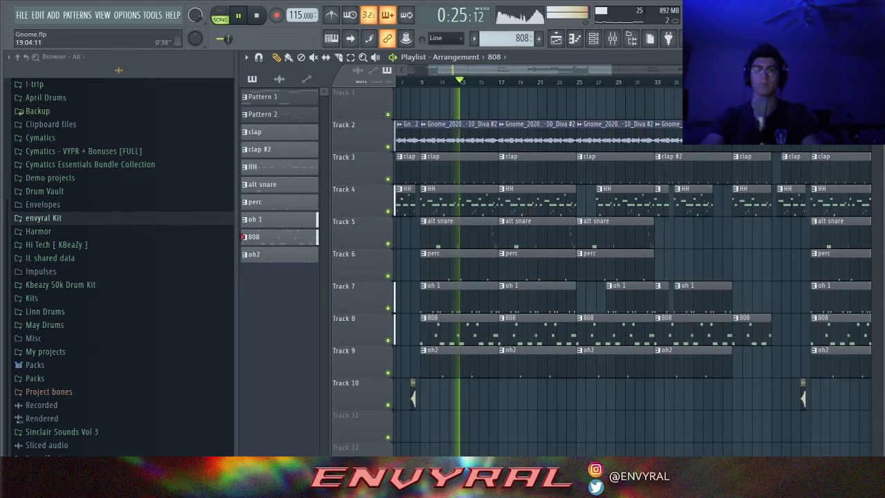